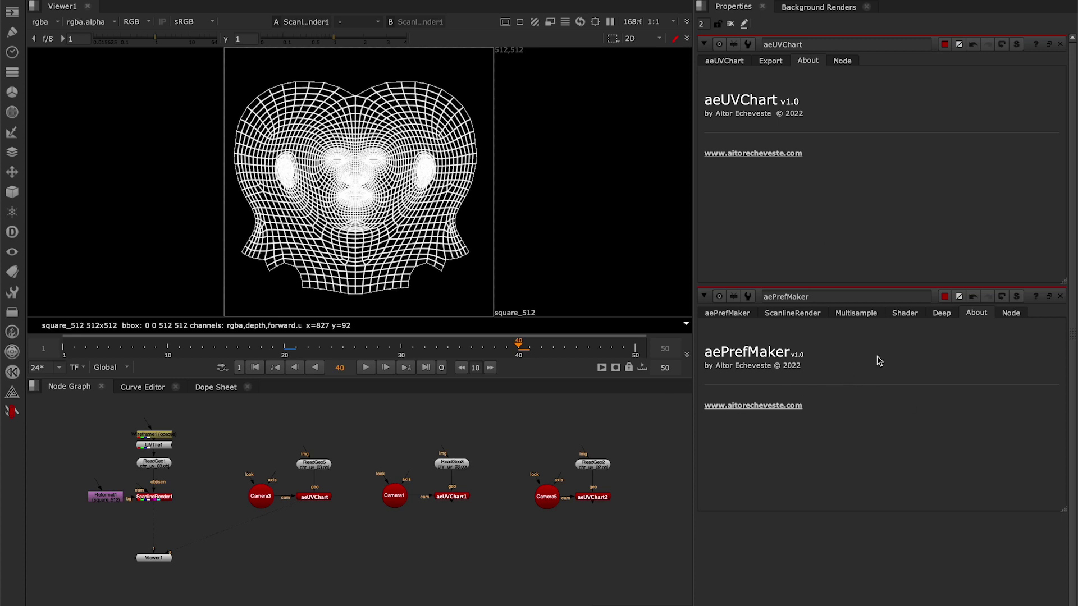
- Close the aePrefMaker properties and clear the node selection, keeping the aeUVChart properties open
{"action": "left_click", "coordinate": [1061, 296]}
{"action": "left_click", "coordinate": [723, 49]}
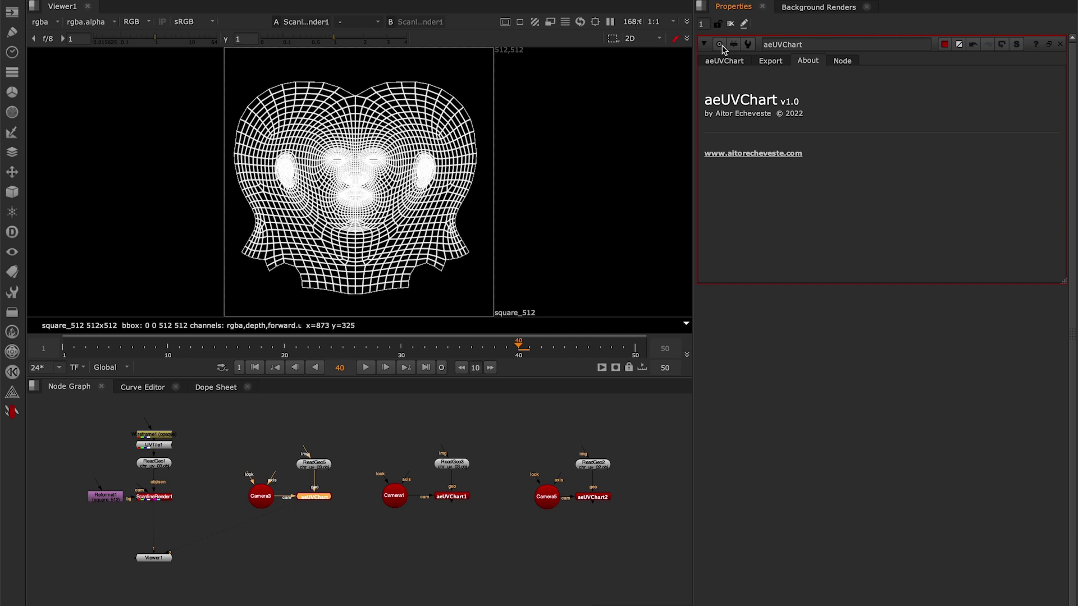
{"action": "left_click", "coordinate": [267, 587]}
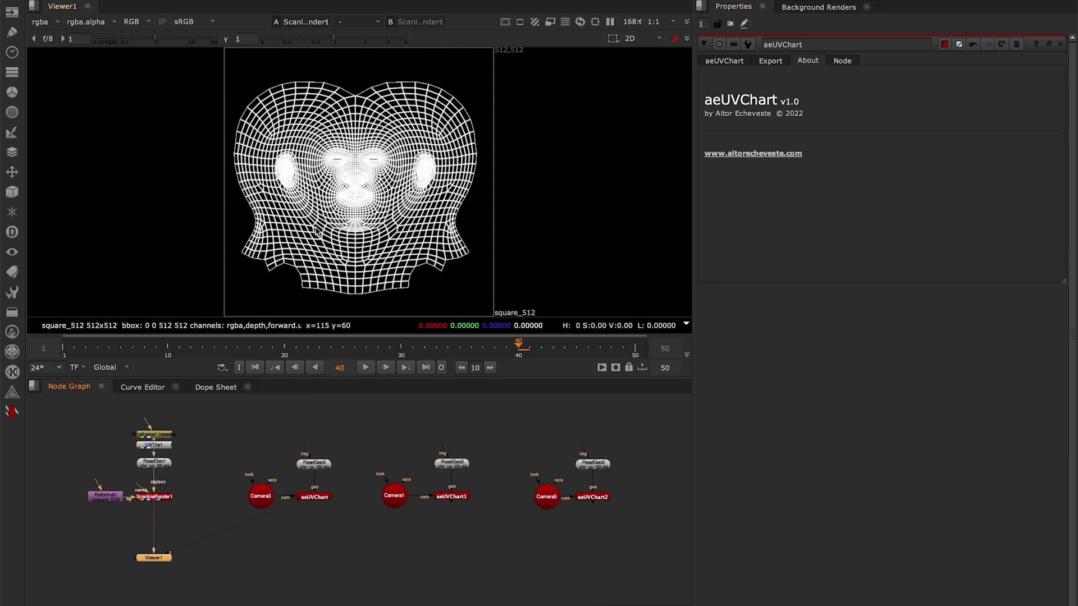
- Examine the full character geometry in the 3D view from different angles, and return to the 2D UV view
{"action": "key", "text": "Tab"}
{"action": "scroll", "coordinate": [407, 157], "scroll_direction": "down", "scroll_amount": 5}
{"action": "mouse_move", "coordinate": [324, 183]}
{"action": "left_mouse_down", "text": "ctrl"}
{"action": "mouse_move", "coordinate": [401, 150]}
{"action": "mouse_move", "coordinate": [341, 172]}
{"action": "left_mouse_up", "text": "ctrl"}
{"action": "scroll", "coordinate": [389, 136], "scroll_direction": "up", "scroll_amount": 5}
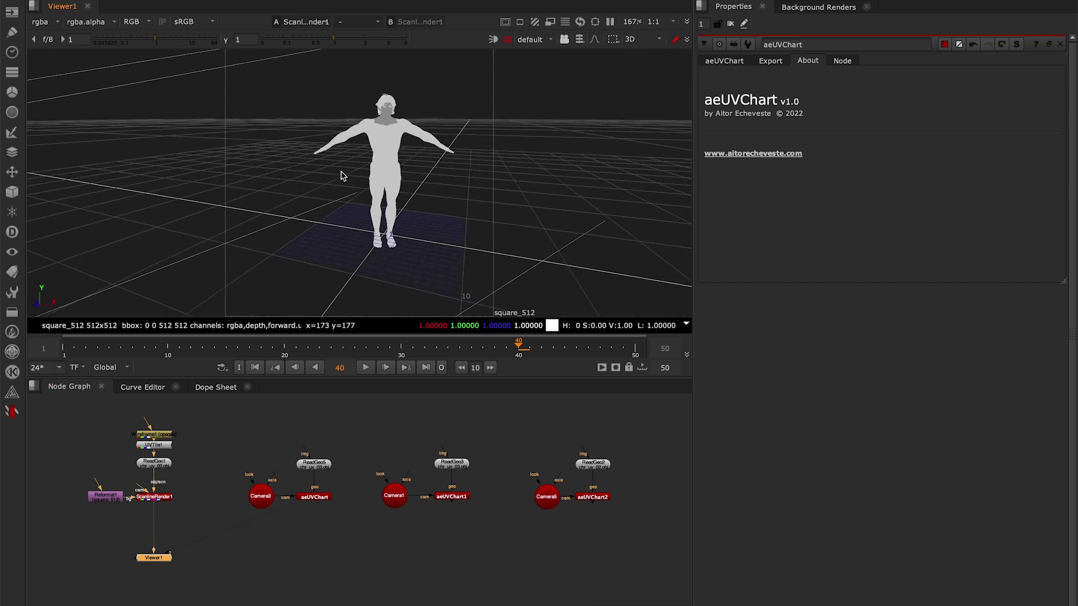
{"action": "scroll", "coordinate": [401, 143], "scroll_direction": "down", "scroll_amount": 4}
{"action": "scroll", "coordinate": [412, 155], "scroll_direction": "up", "scroll_amount": 5}
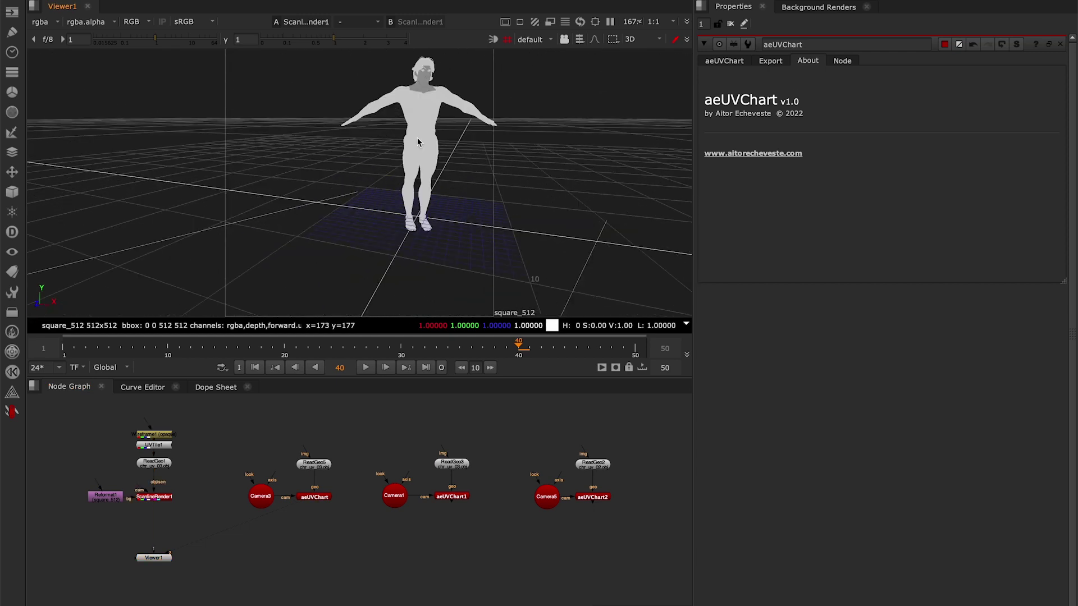
{"action": "scroll", "coordinate": [440, 81], "scroll_direction": "up", "scroll_amount": 4}
{"action": "scroll", "coordinate": [441, 80], "scroll_direction": "up", "scroll_amount": 2}
{"action": "left_click_drag", "start_coordinate": [387, 166], "coordinate": [322, 248], "text": "alt"}
{"action": "left_click", "coordinate": [492, 145]}
{"action": "mouse_move", "coordinate": [366, 175]}
{"action": "left_mouse_down", "text": "ctrl"}
{"action": "mouse_move", "coordinate": [465, 170]}
{"action": "mouse_move", "coordinate": [364, 173]}
{"action": "left_mouse_up", "text": "ctrl"}
{"action": "key", "text": "Tab"}
- Open the ScanlineRender1 settings and review its projection mode
{"action": "left_click", "coordinate": [205, 505]}
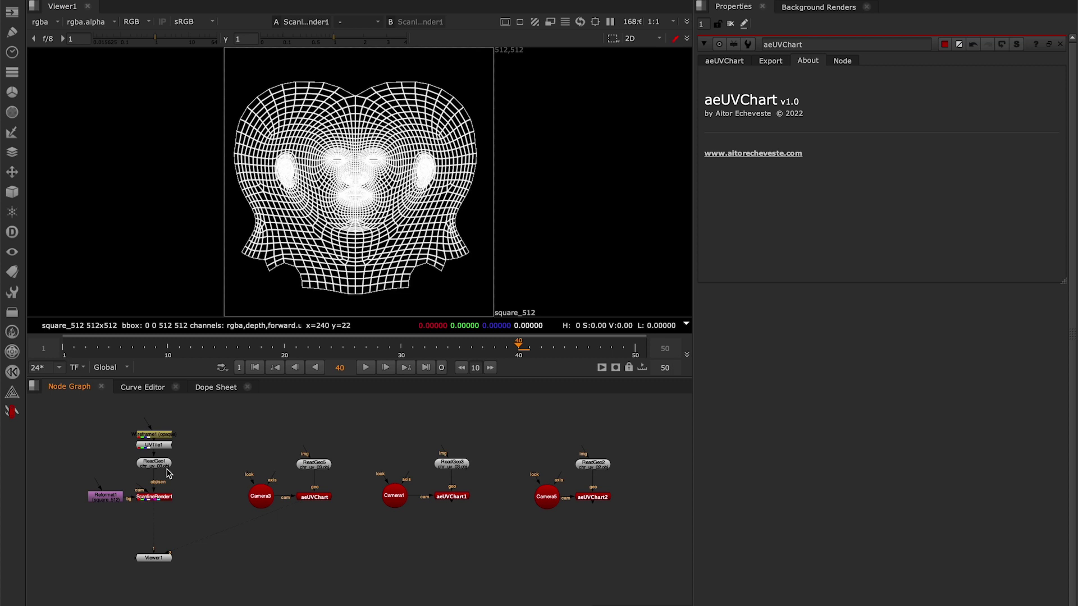
{"action": "left_click", "coordinate": [164, 465]}
{"action": "double_click", "coordinate": [162, 498]}
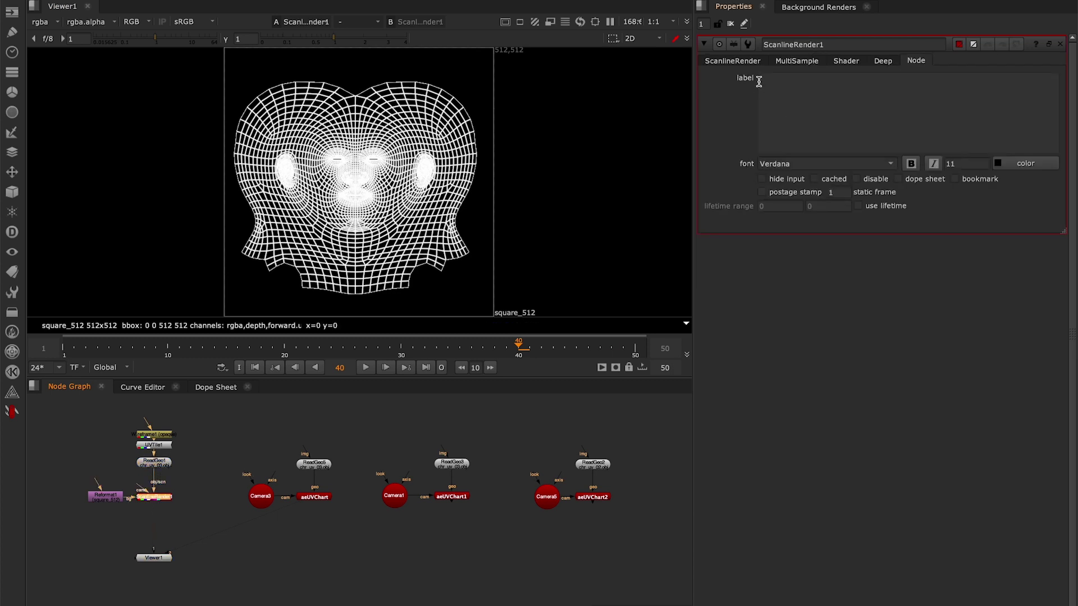
- Step the UVTile1 u value up through the character's UV tiles to 7 and back down to 0
{"action": "double_click", "coordinate": [154, 444]}
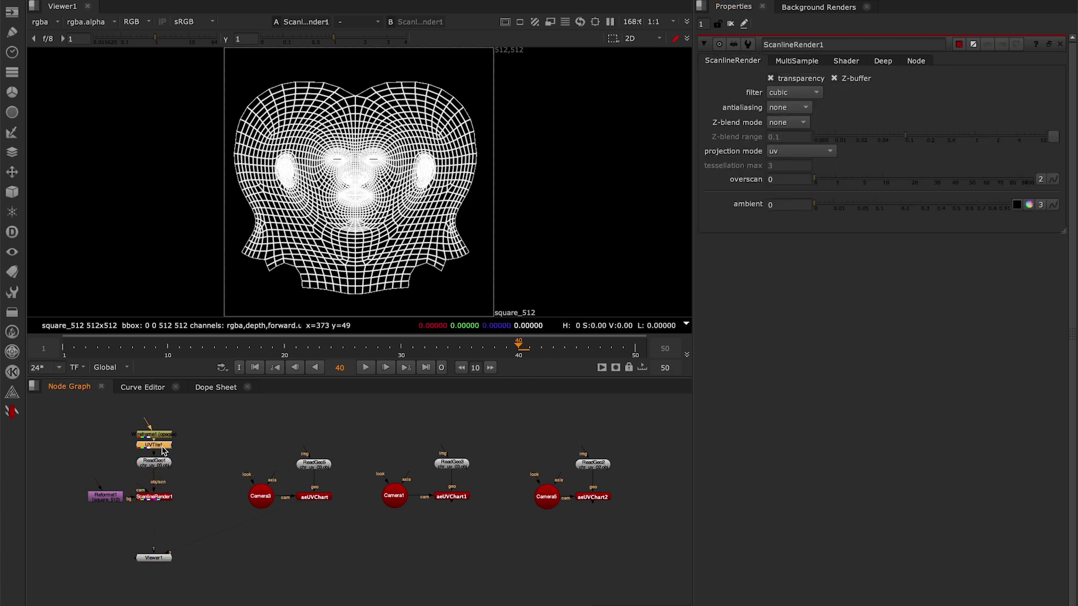
{"action": "key", "text": "Up"}
{"action": "key", "text": "Up"}
{"action": "key", "text": "Up"}
{"action": "key", "text": "Up"}
{"action": "key", "text": "Up"}
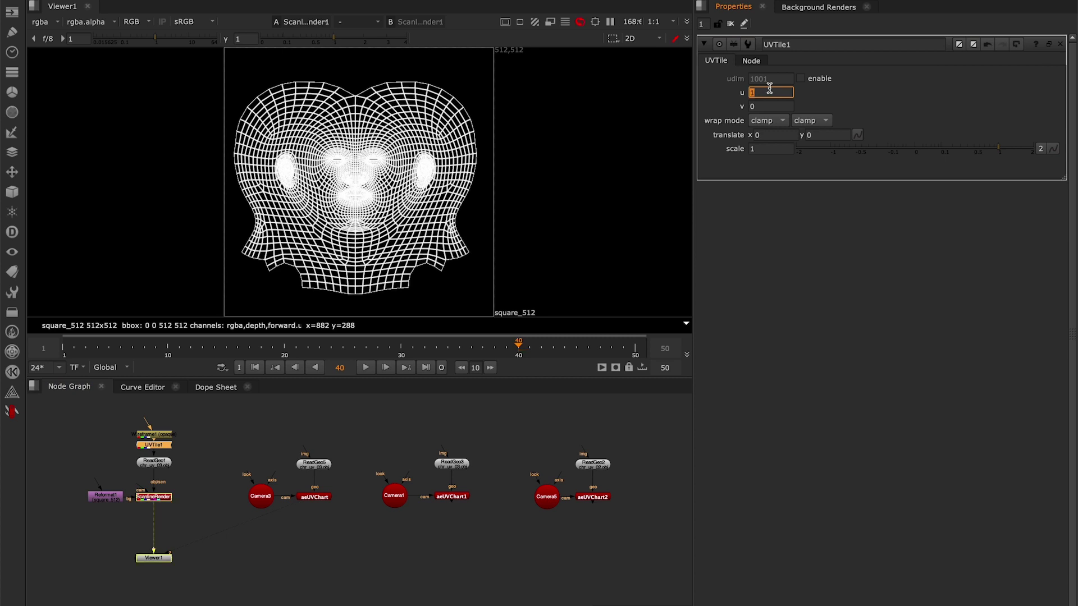
{"action": "key", "text": "Down"}
{"action": "key", "text": "Down"}
{"action": "key", "text": "Down"}
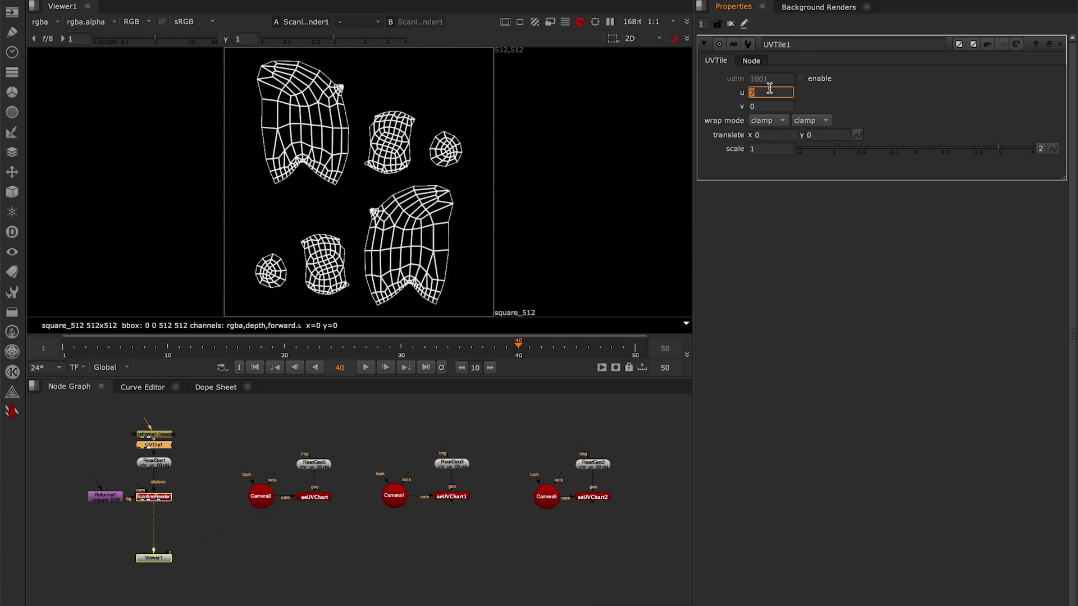
{"action": "key", "text": "Down"}
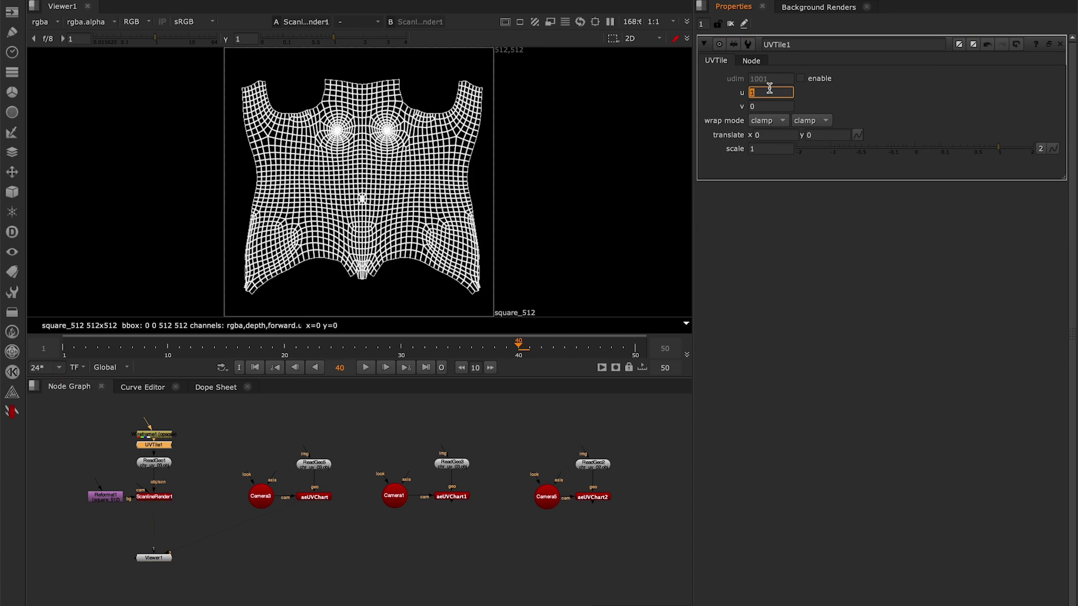
{"action": "key", "text": "Down"}
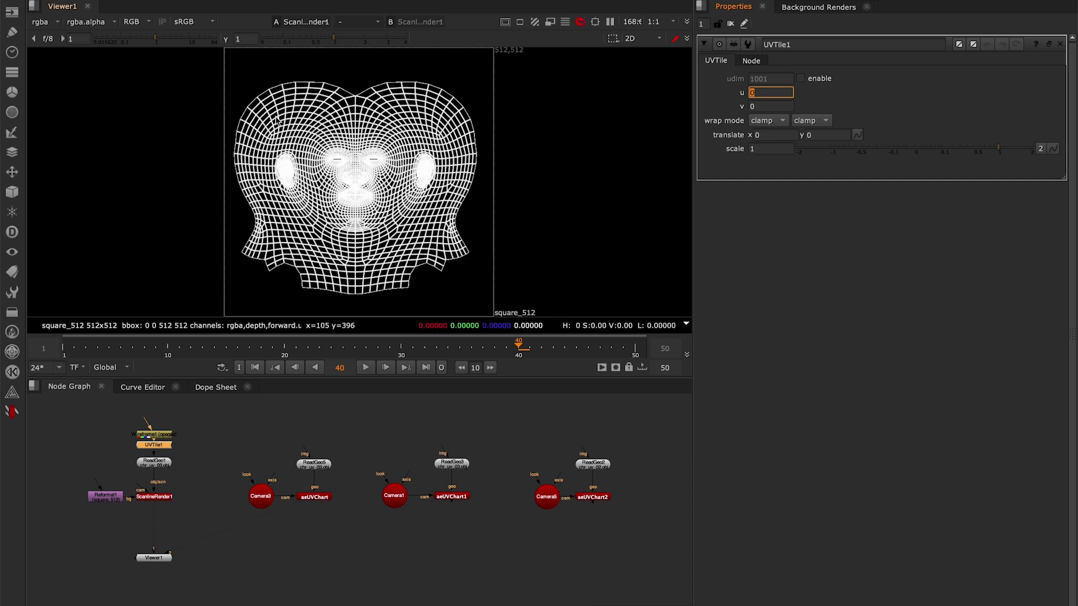
- Show the aeUVChart node's output in the viewer, get the geometry's UV tiles and fit the whole chart in view
{"action": "left_click", "coordinate": [324, 500]}
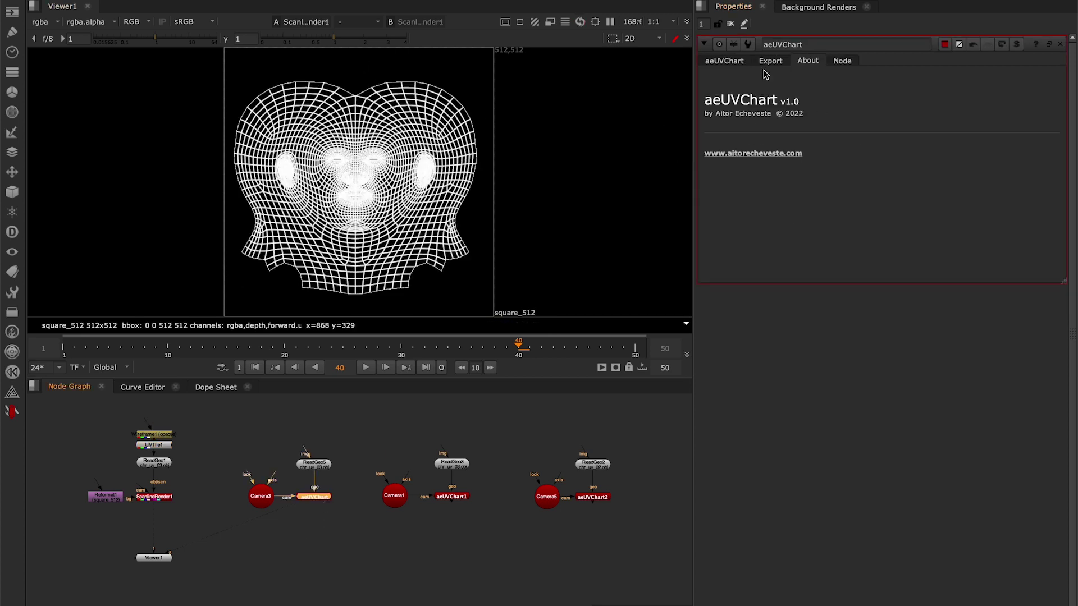
{"action": "left_click", "coordinate": [737, 62]}
{"action": "key", "text": "1"}
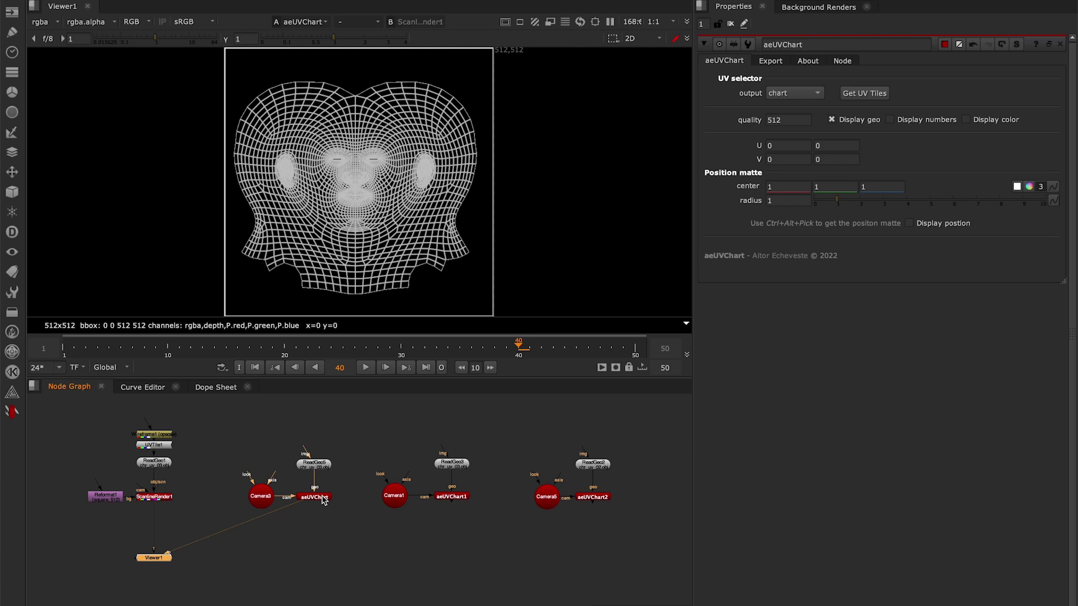
{"action": "left_click", "coordinate": [863, 93]}
{"action": "key", "text": "f"}
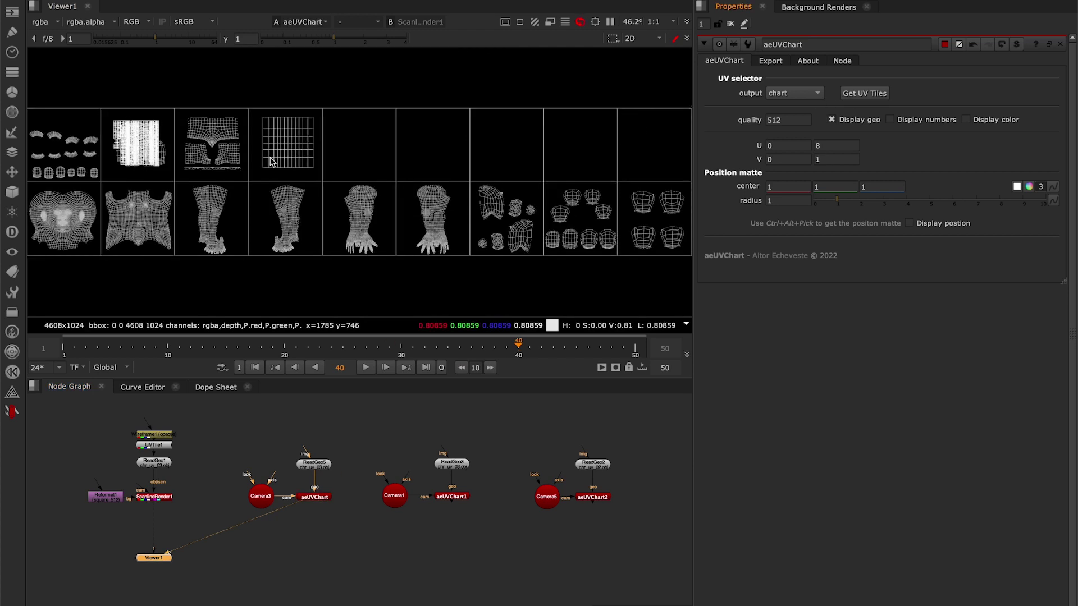
- Try a chart quality of 1024, settle on 256, and inspect the chart in the enlarged viewer
{"action": "left_click", "coordinate": [798, 124]}
{"action": "type", "text": "1024"}
{"action": "key", "text": "Return"}
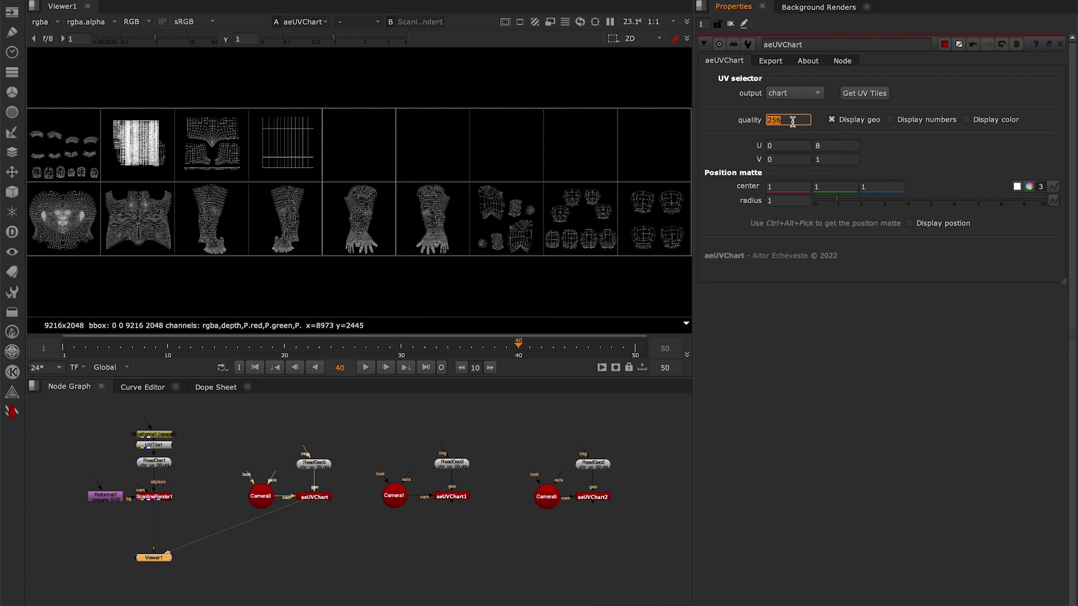
{"action": "key", "text": "space"}
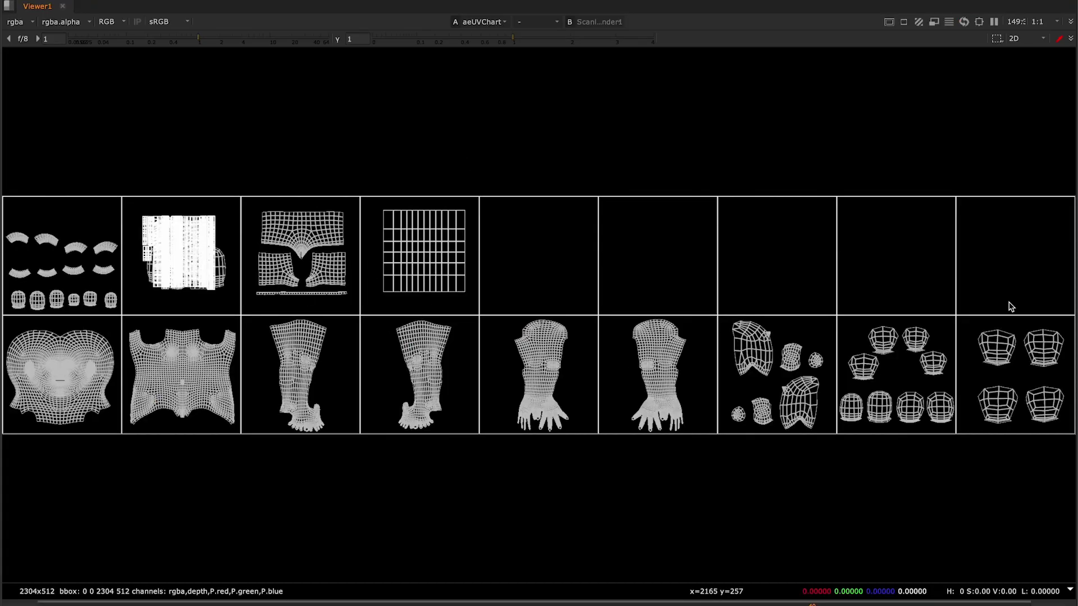
{"action": "key", "text": "space"}
- Adjust the chart's tile range, ending with U from 0 to 9 and V from 0 to 1
{"action": "key", "text": "Up"}
{"action": "key", "text": "Up"}
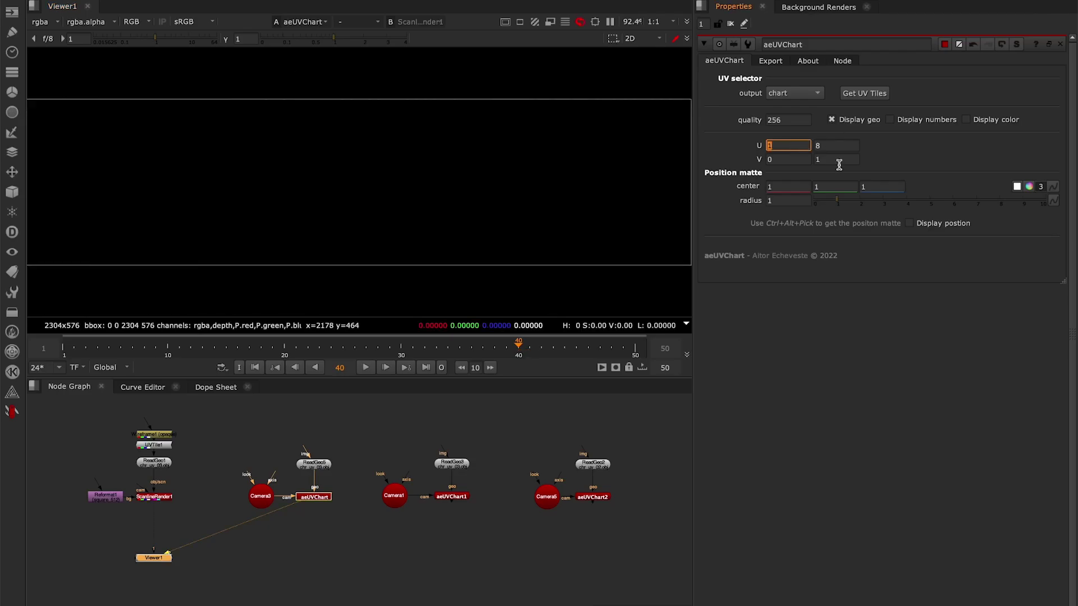
{"action": "key", "text": "Down"}
{"action": "key", "text": "Down"}
{"action": "key", "text": "Tab"}
{"action": "key", "text": "Up"}
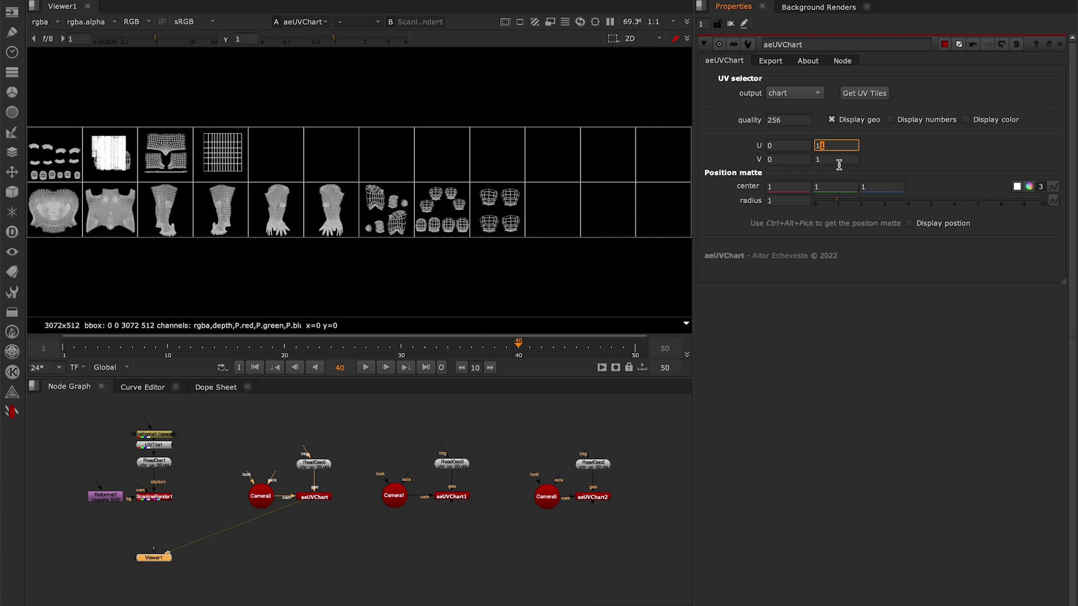
{"action": "left_click", "coordinate": [836, 158]}
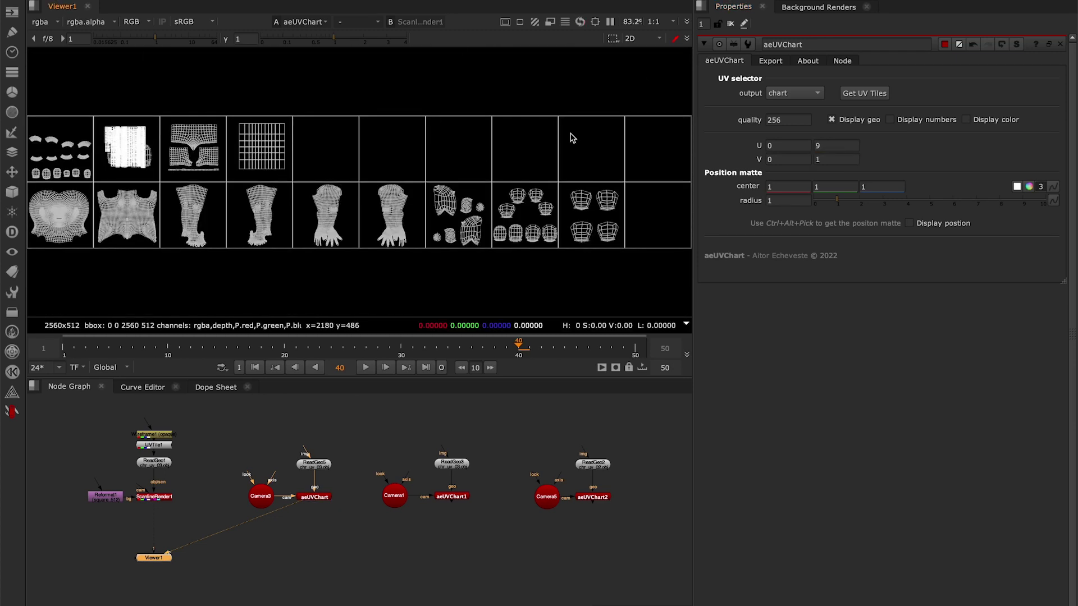
- Preview the tile numbers and tile colors on the UV chart, and turn both displays off again
{"action": "left_click", "coordinate": [936, 120]}
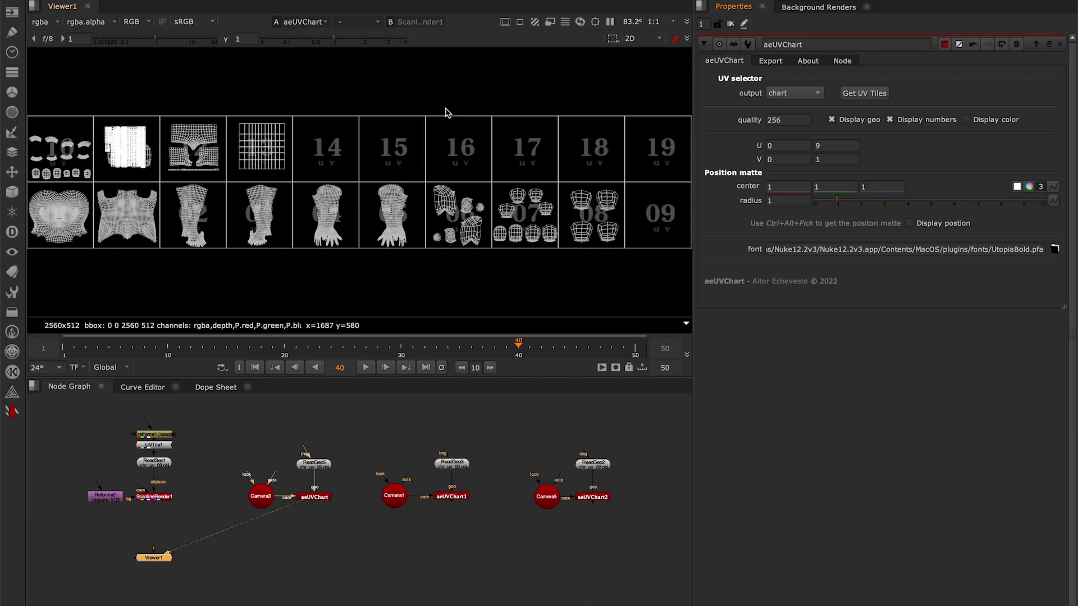
{"action": "key", "text": "space"}
{"action": "key", "text": "space"}
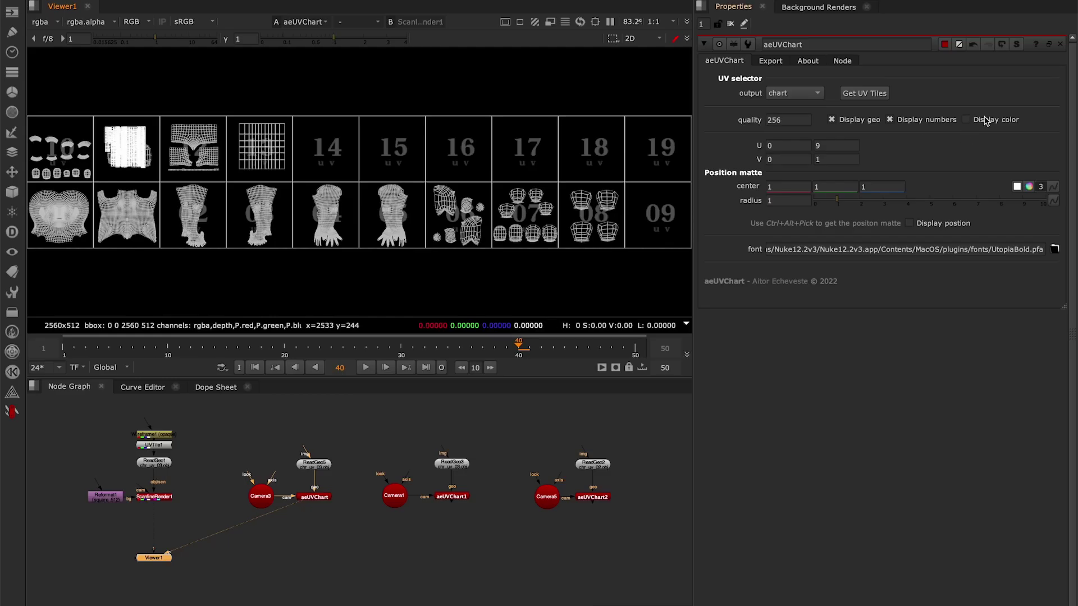
{"action": "left_click", "coordinate": [966, 119]}
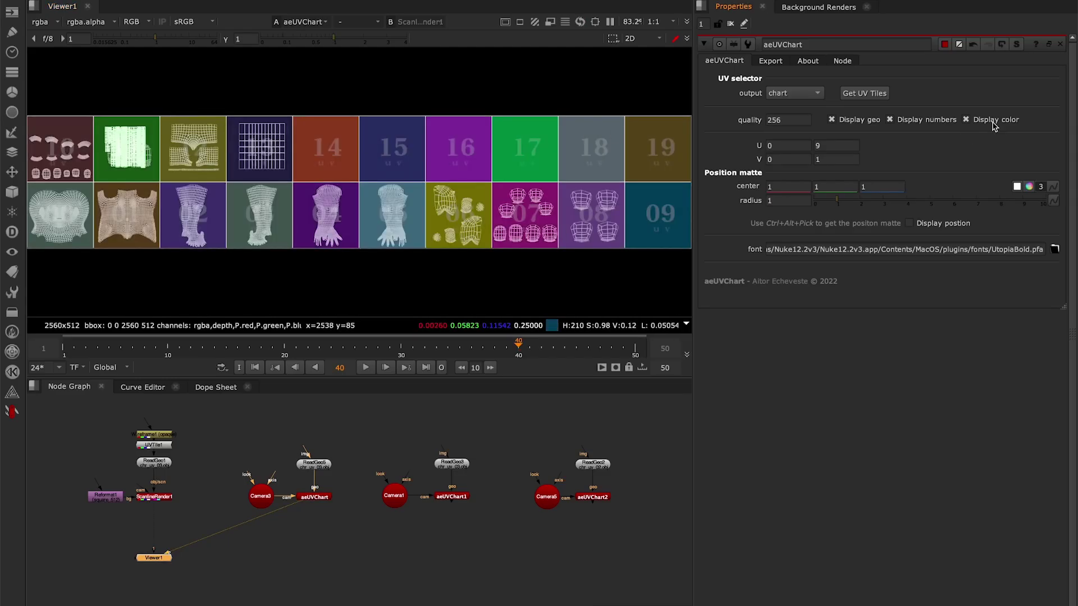
{"action": "left_click", "coordinate": [966, 120]}
{"action": "left_click", "coordinate": [890, 119]}
- Set the aeUVChart output to chart & geo and fit the combined image in the viewer
{"action": "left_click", "coordinate": [796, 93]}
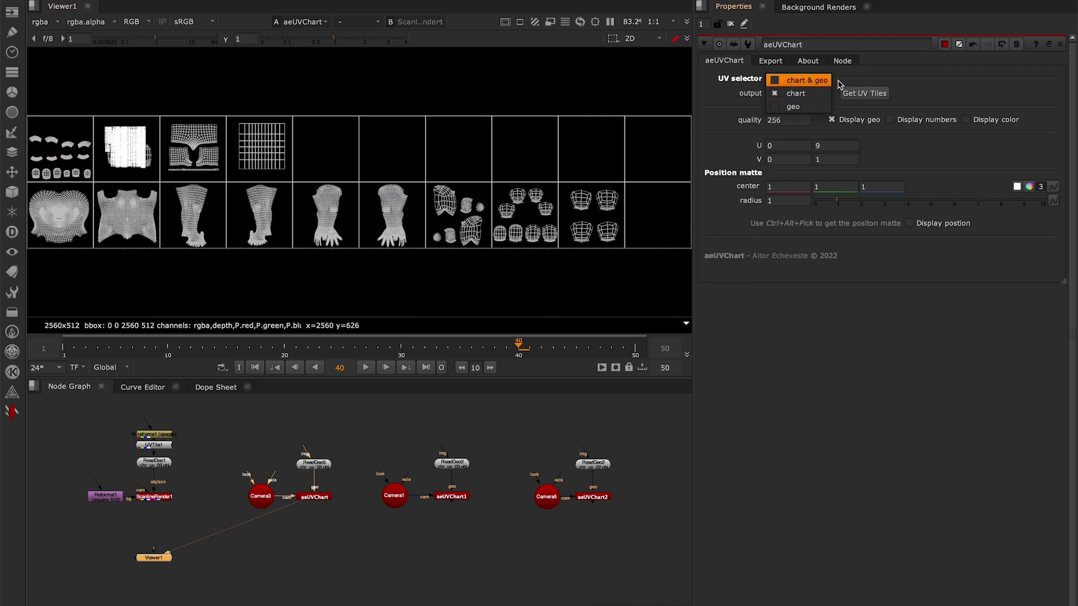
{"action": "left_click", "coordinate": [801, 81]}
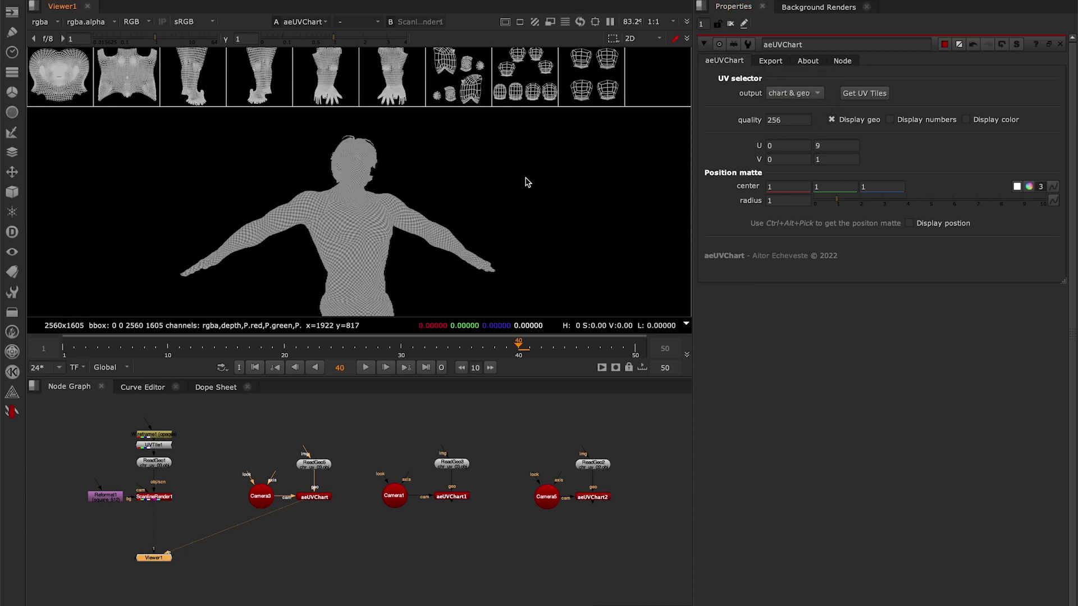
{"action": "key", "text": "f"}
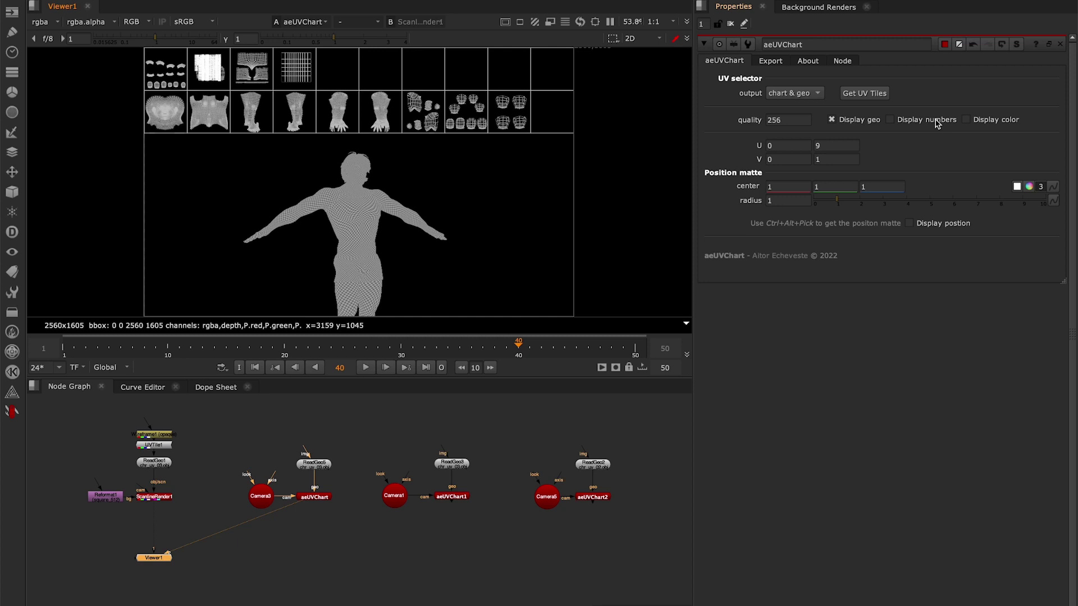
- Turn on the tile numbers and colors for the chart and geometry, and inspect the color-coded body parts up close
{"action": "left_click", "coordinate": [890, 120]}
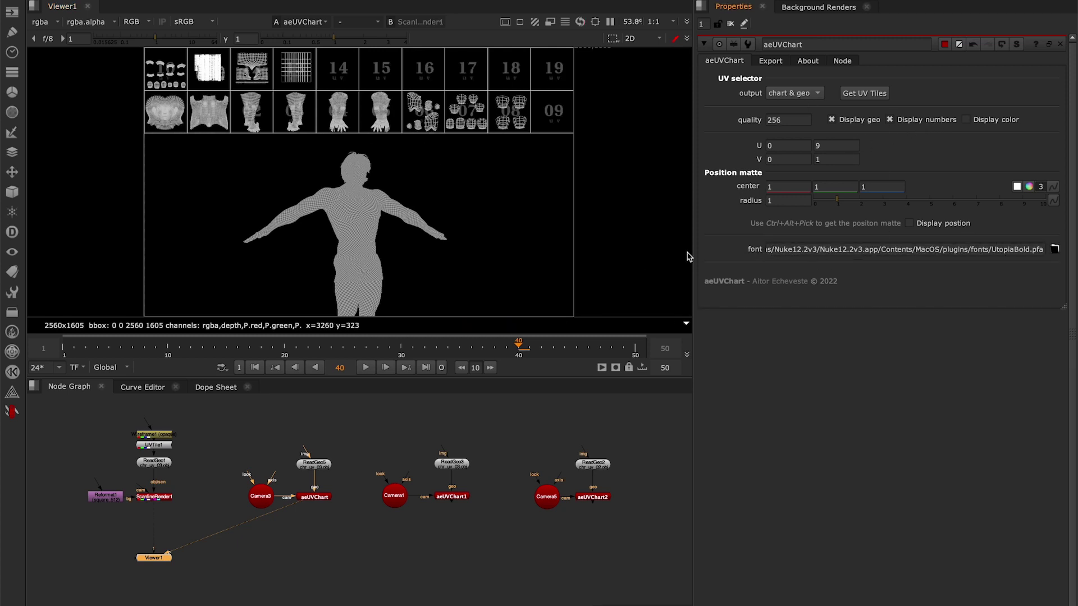
{"action": "left_click", "coordinate": [1003, 122]}
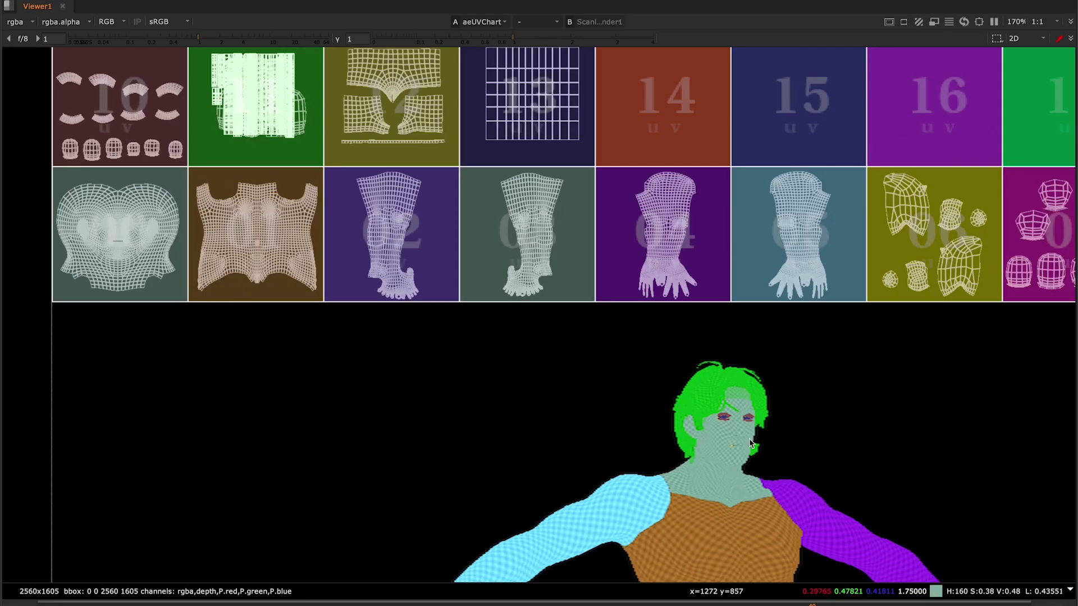
{"action": "scroll", "coordinate": [553, 364], "scroll_direction": "down", "scroll_amount": 3}
{"action": "middle_click_drag", "start_coordinate": [553, 365], "coordinate": [446, 299]}
{"action": "key", "text": "f"}
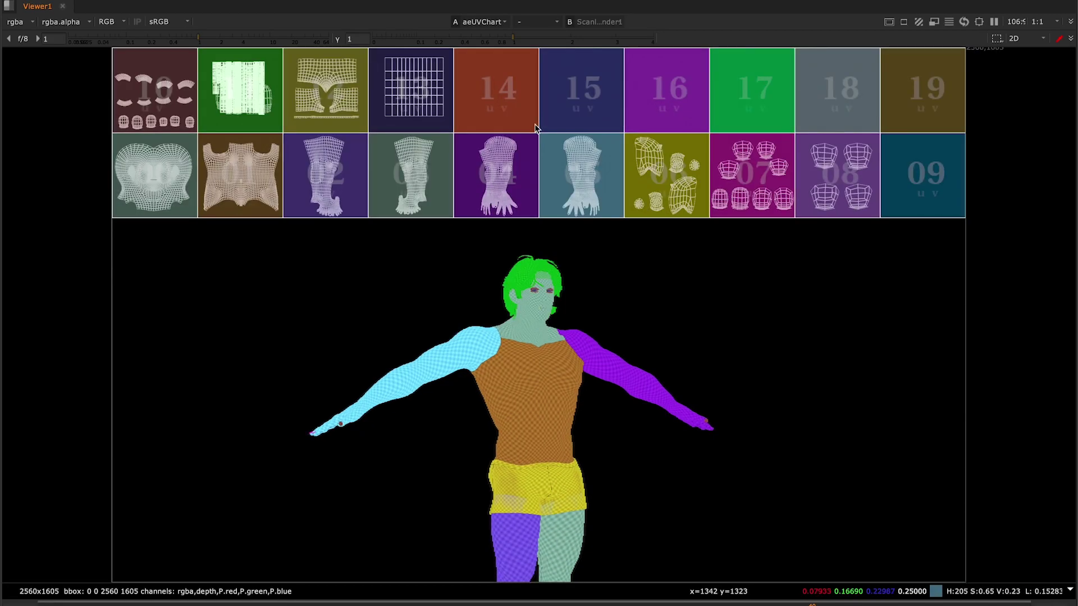
{"action": "key", "text": "space"}
- Show aeUVChart1 in the viewer, open its main UV settings and get its UV tiles
{"action": "left_click", "coordinate": [459, 497]}
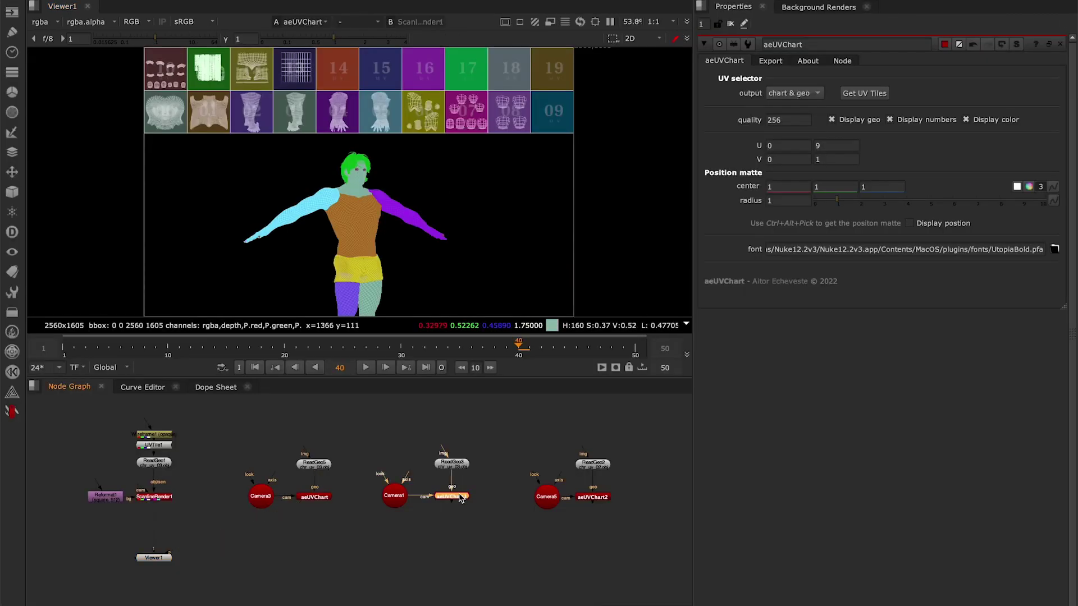
{"action": "key", "text": "1"}
{"action": "double_click", "coordinate": [460, 501]}
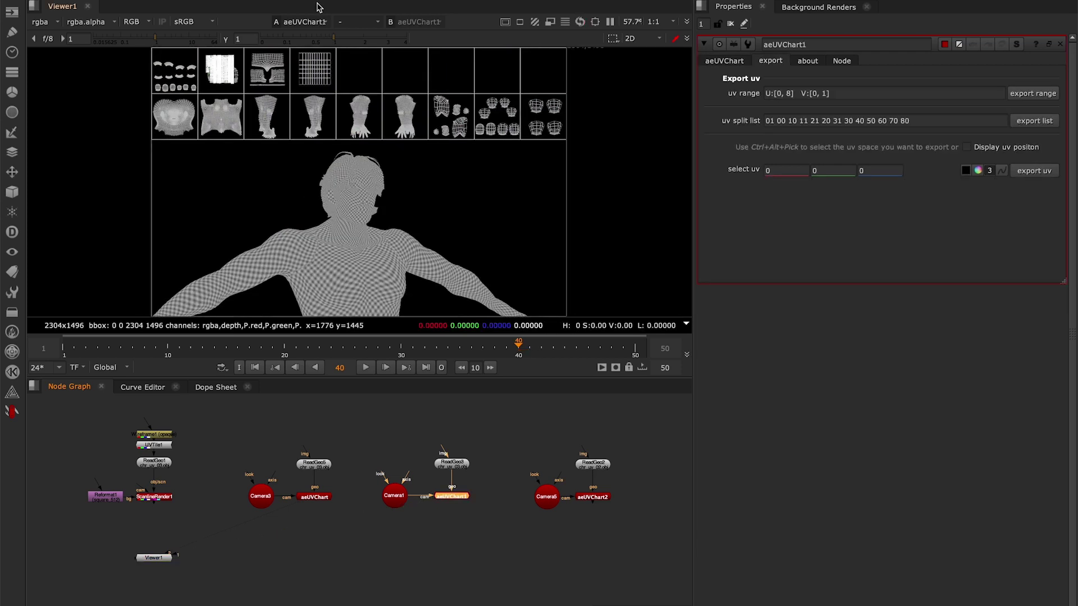
{"action": "left_click", "coordinate": [724, 61]}
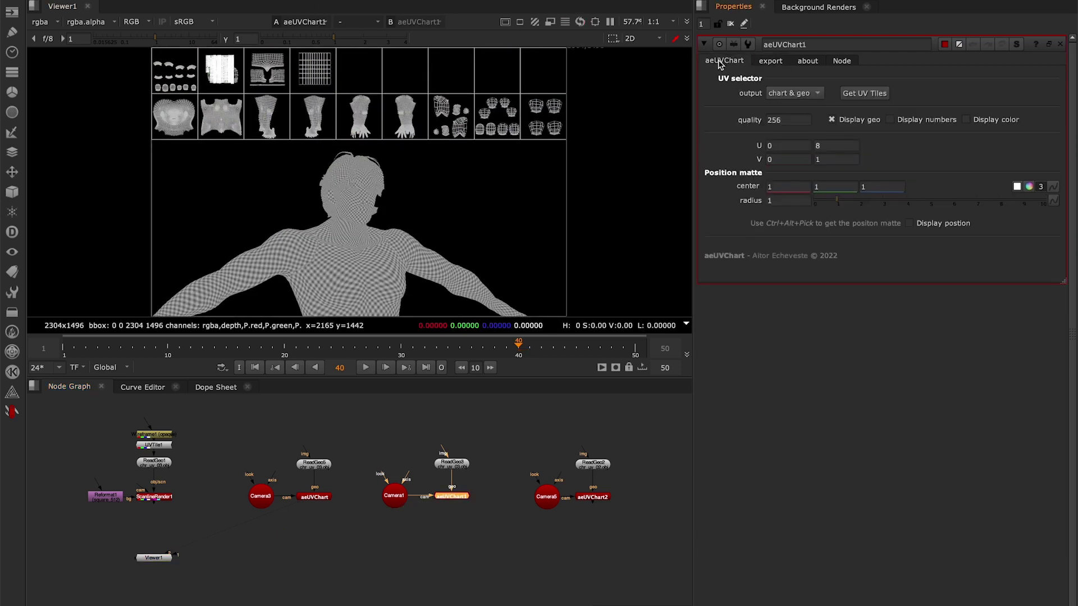
{"action": "left_click", "coordinate": [872, 94]}
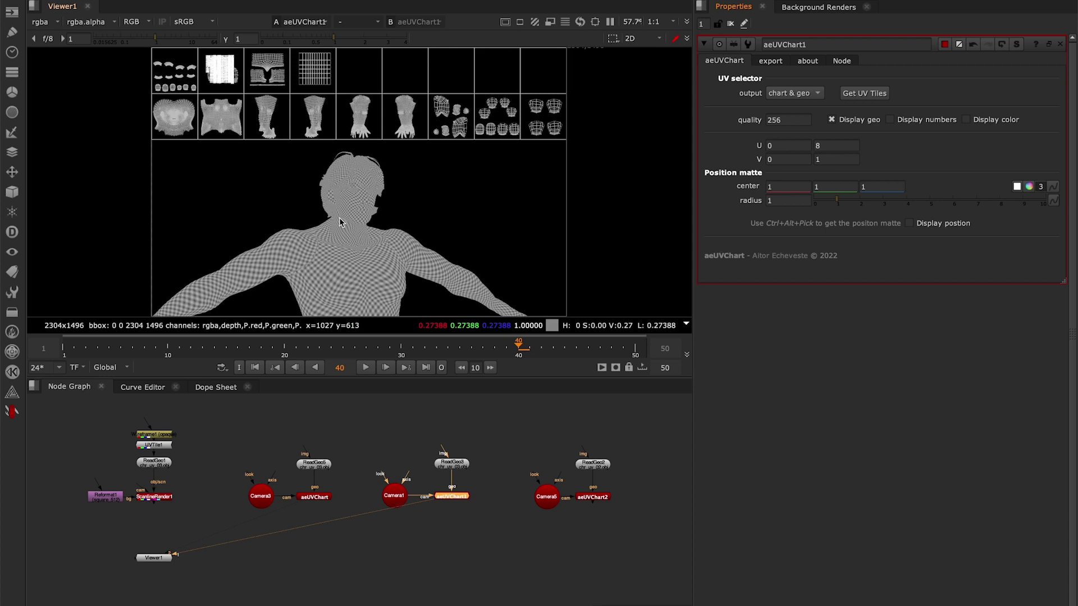
- Enable color picking for the position matte's center and sample it on the character's rendered face
{"action": "left_click", "coordinate": [1017, 187]}
{"action": "left_click_drag", "start_coordinate": [385, 210], "coordinate": [385, 257], "text": "ctrl+alt"}
{"action": "key", "text": "space"}
{"action": "left_click_drag", "start_coordinate": [534, 481], "coordinate": [550, 386], "text": "ctrl+alt"}
{"action": "key", "text": "space"}
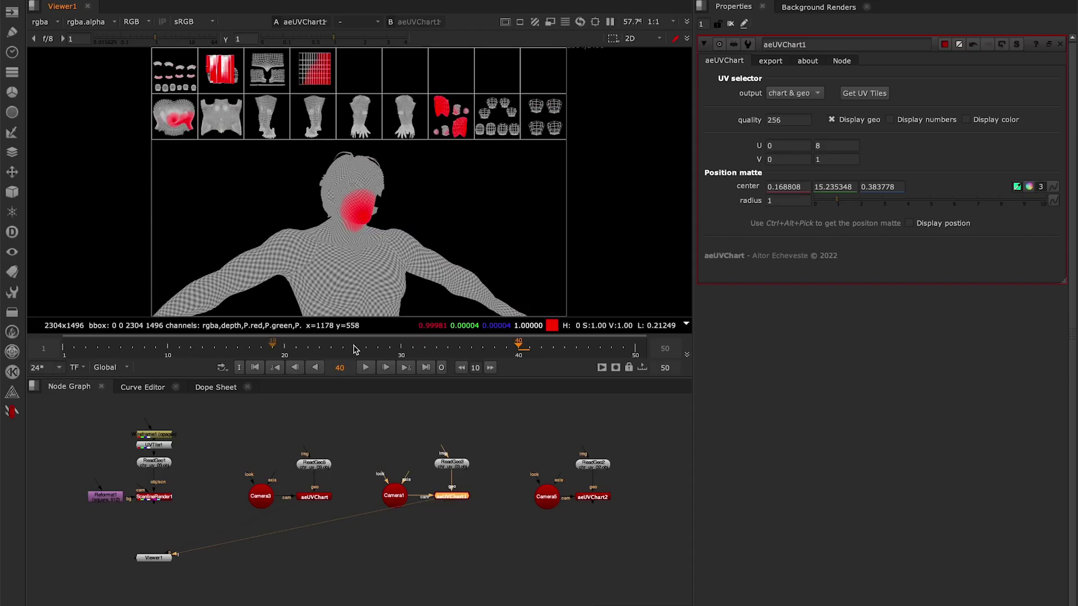
- Turn on the position display and sample the matte center from the chart's face tile, and from the yellow arm tile
{"action": "left_click", "coordinate": [935, 224]}
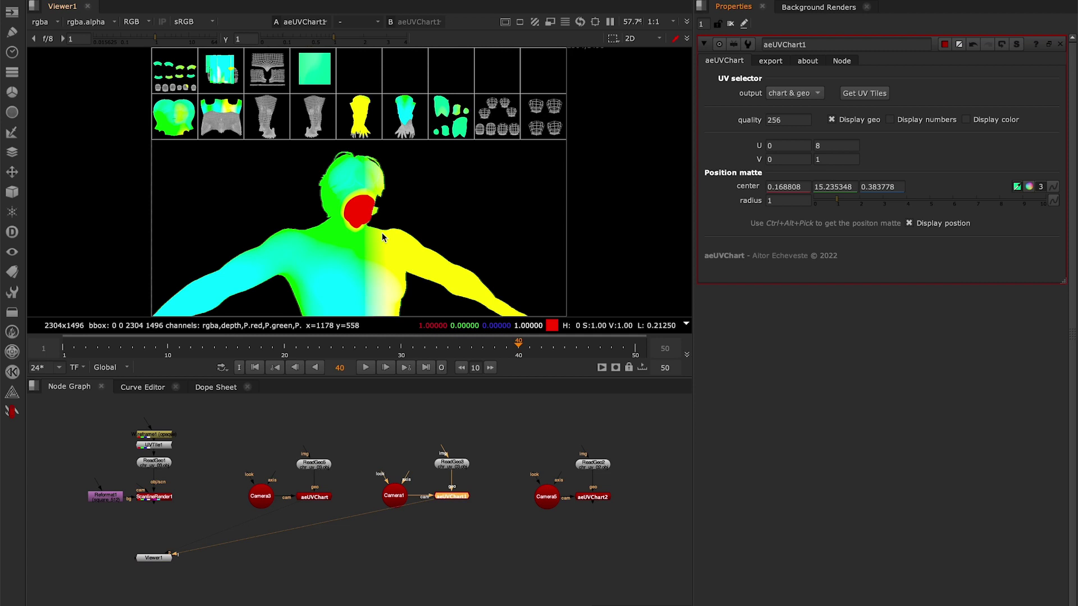
{"action": "mouse_move", "coordinate": [180, 130]}
{"action": "left_mouse_down", "text": "ctrl+alt"}
{"action": "mouse_move", "coordinate": [171, 111]}
{"action": "mouse_move", "coordinate": [186, 114]}
{"action": "left_mouse_up", "text": "ctrl+alt"}
{"action": "left_click", "coordinate": [361, 115], "text": "ctrl+alt"}
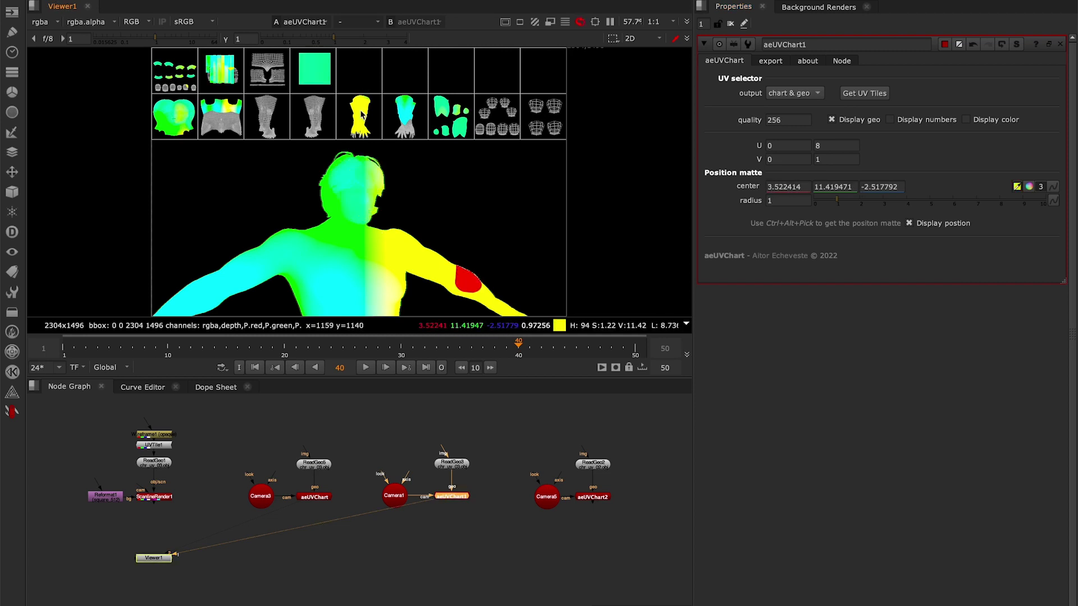
- Sample the position matte's center from the chart's cyan arm tile, and across to the torso tile
{"action": "left_click", "coordinate": [403, 114], "text": "ctrl+alt"}
{"action": "left_click_drag", "start_coordinate": [404, 116], "coordinate": [226, 108], "text": "ctrl+alt"}
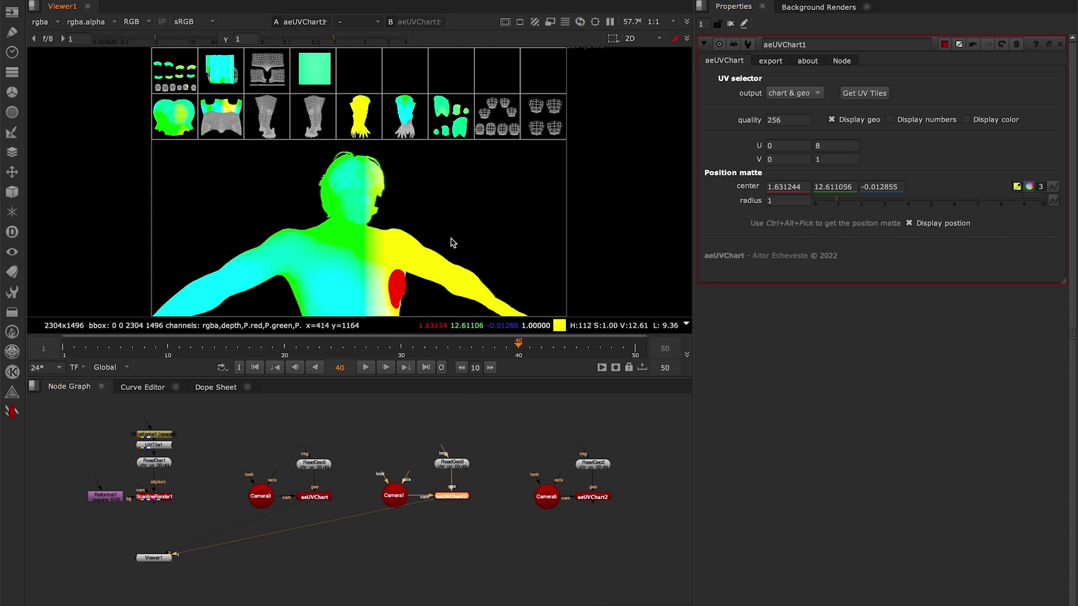
- Export the UV range U 0 to 8, V 0 to 1 of aeUVChart1 as a node network
{"action": "left_click", "coordinate": [773, 61]}
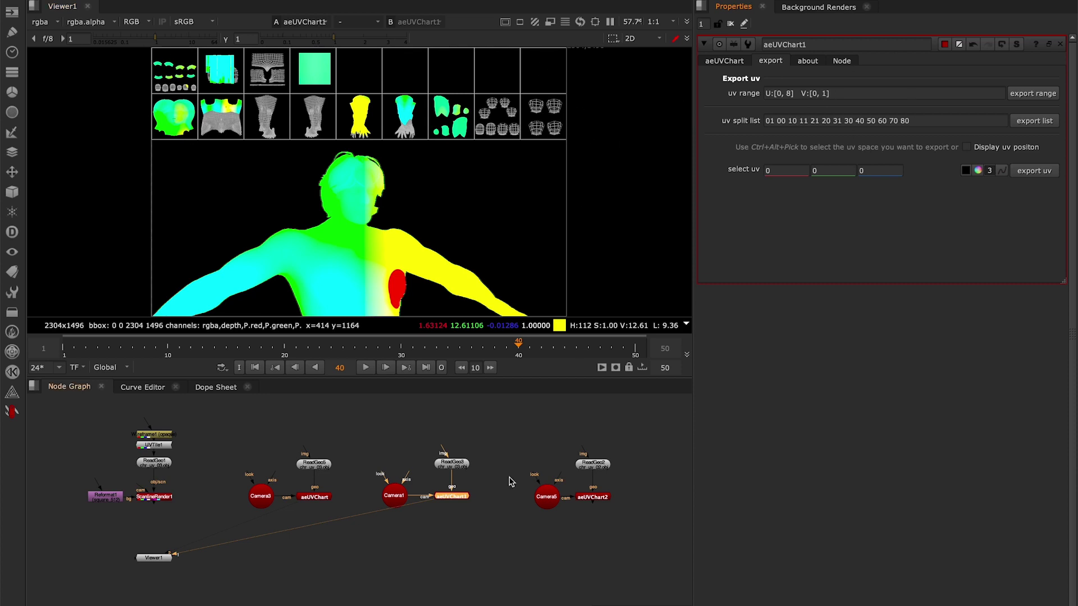
{"action": "scroll", "coordinate": [509, 482], "scroll_direction": "down", "scroll_amount": 5}
{"action": "middle_click_drag", "start_coordinate": [494, 516], "coordinate": [473, 443]}
{"action": "middle_click_drag", "start_coordinate": [668, 418], "coordinate": [467, 461]}
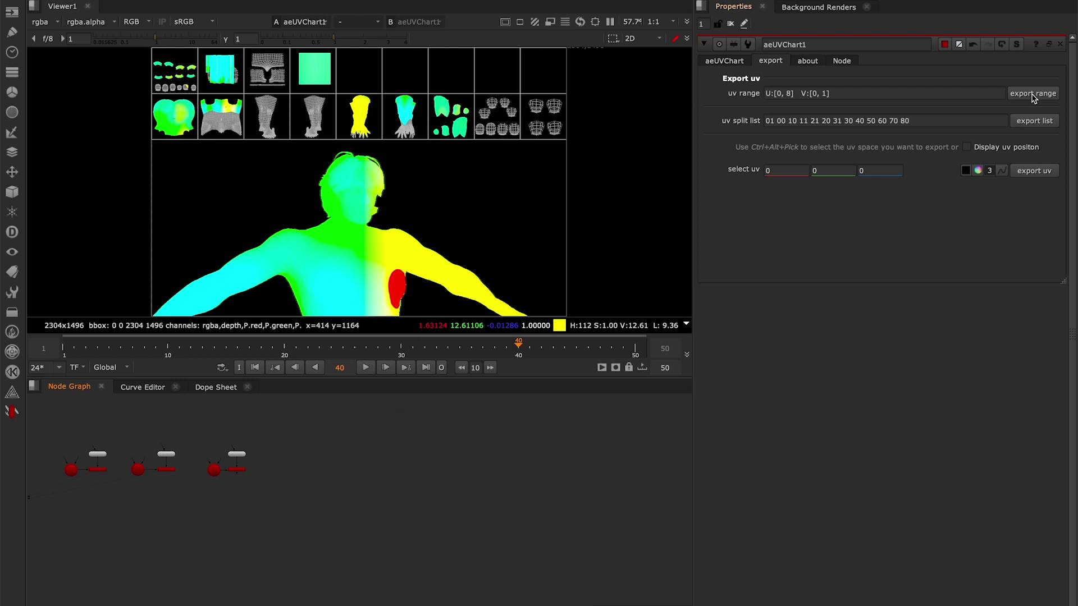
{"action": "scroll", "coordinate": [652, 470], "scroll_direction": "up", "scroll_amount": 6}
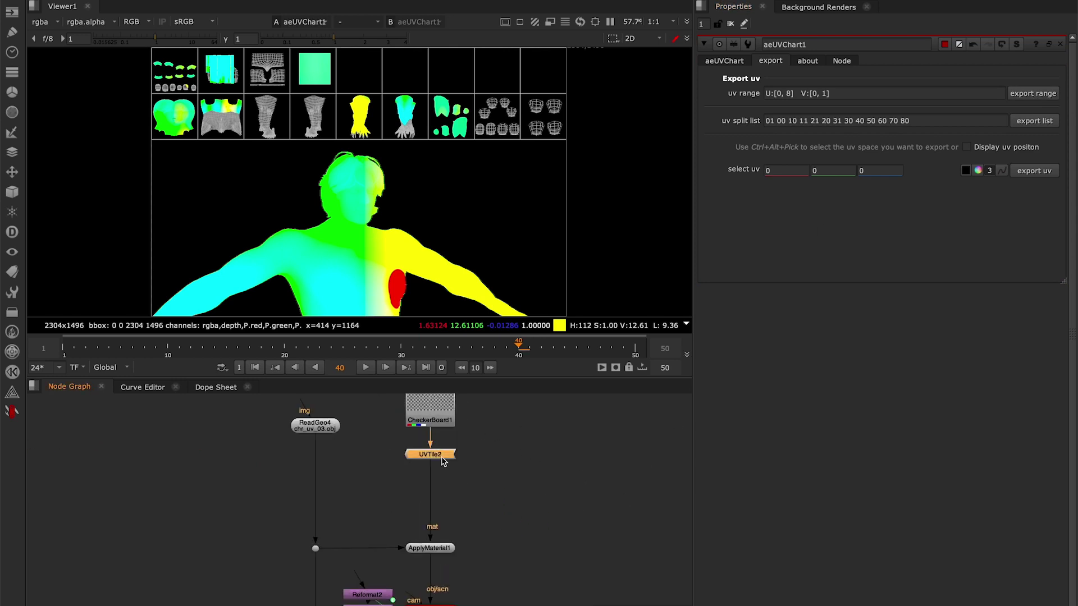
- Inspect the settings of UVTile2, Reformat3 and Reformat2 in the exported range network
{"action": "double_click", "coordinate": [442, 460]}
{"action": "scroll", "coordinate": [458, 543], "scroll_direction": "down", "scroll_amount": 3}
{"action": "middle_click_drag", "start_coordinate": [462, 557], "coordinate": [452, 495]}
{"action": "double_click", "coordinate": [392, 534]}
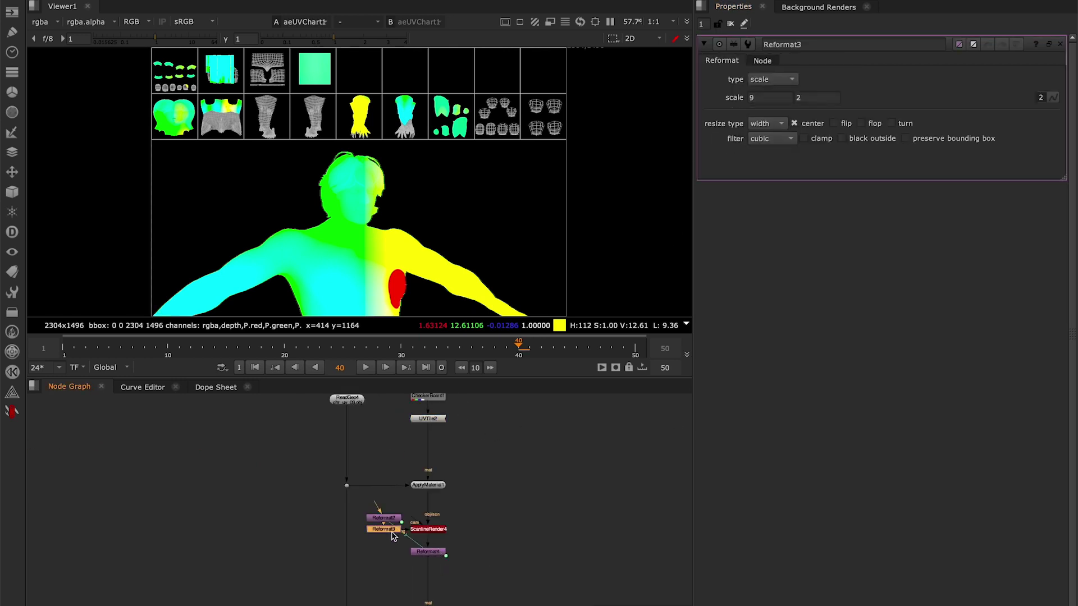
{"action": "double_click", "coordinate": [383, 517]}
{"action": "middle_click_drag", "start_coordinate": [508, 522], "coordinate": [487, 436]}
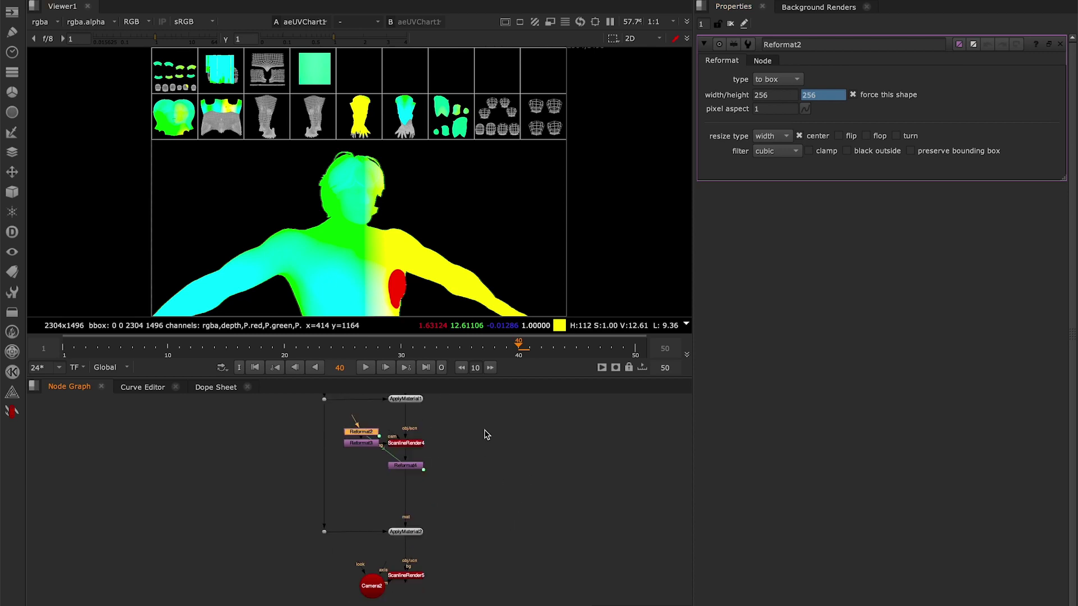
- Show Camera2 and the exported network's final ScanlineRender5 in the viewer and frame the checkered character
{"action": "left_click", "coordinate": [407, 578]}
{"action": "key", "text": "1"}
{"action": "left_click", "coordinate": [361, 579]}
{"action": "key", "text": "1"}
{"action": "key", "text": "Tab"}
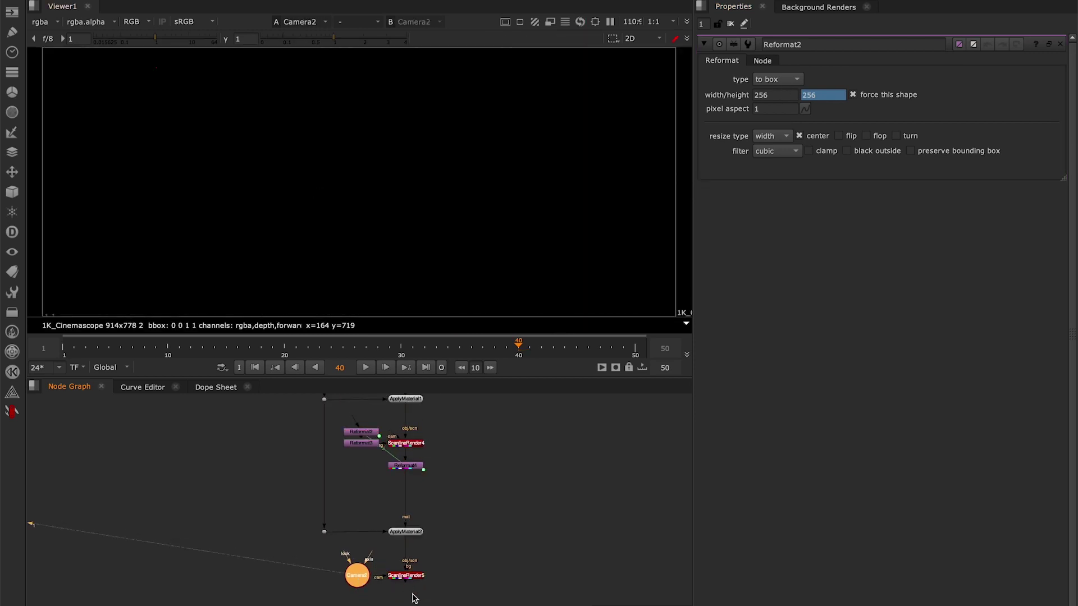
{"action": "left_click", "coordinate": [409, 578]}
{"action": "key", "text": "1"}
{"action": "scroll", "coordinate": [343, 235], "scroll_direction": "down", "scroll_amount": 3}
{"action": "middle_click_drag", "start_coordinate": [342, 235], "coordinate": [388, 200]}
{"action": "middle_click_drag", "start_coordinate": [417, 495], "coordinate": [434, 602]}
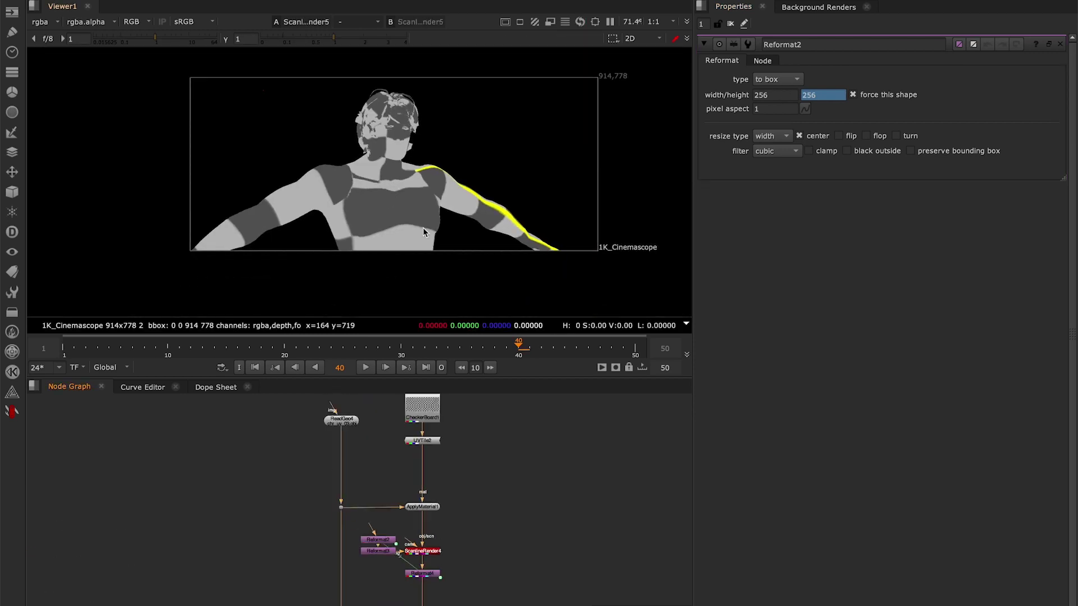
- Set the size of CheckerBoard1 to 5 for a finer pattern on the character
{"action": "double_click", "coordinate": [422, 408]}
{"action": "double_click", "coordinate": [793, 92]}
{"action": "type", "text": "5"}
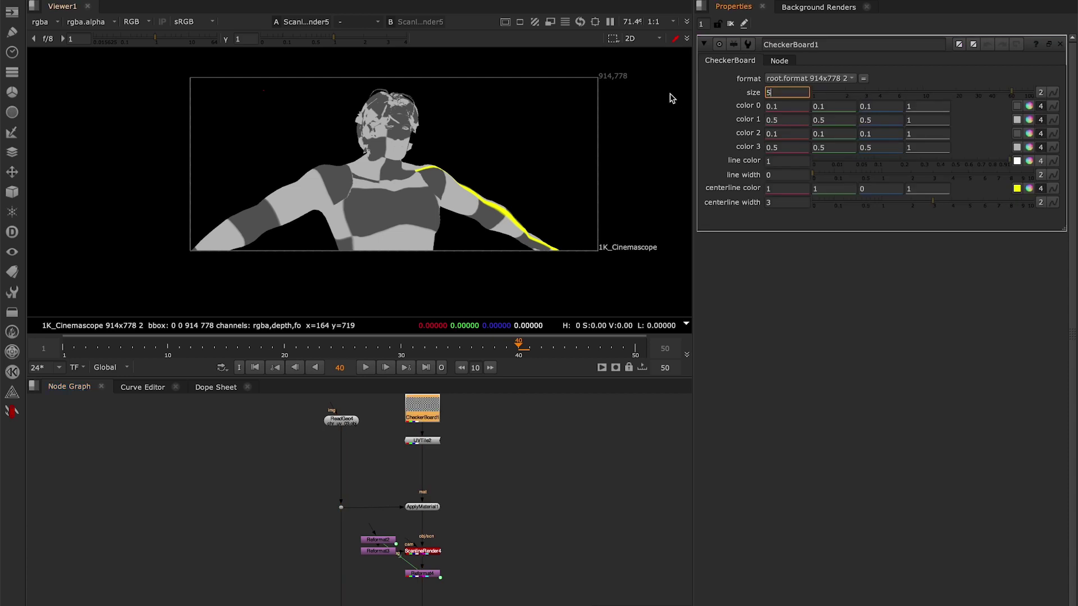
{"action": "key", "text": "Return"}
{"action": "left_click", "coordinate": [456, 553]}
- Inspect the file and transform settings of the exported ReadGeo4, and close its properties
{"action": "scroll", "coordinate": [490, 505], "scroll_direction": "down", "scroll_amount": 2}
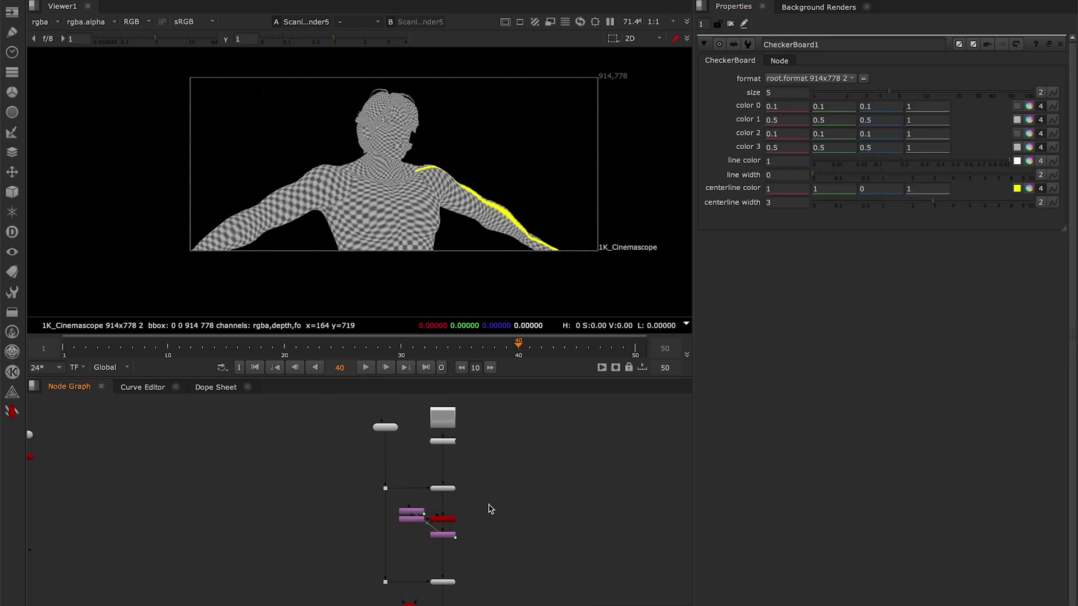
{"action": "double_click", "coordinate": [386, 413]}
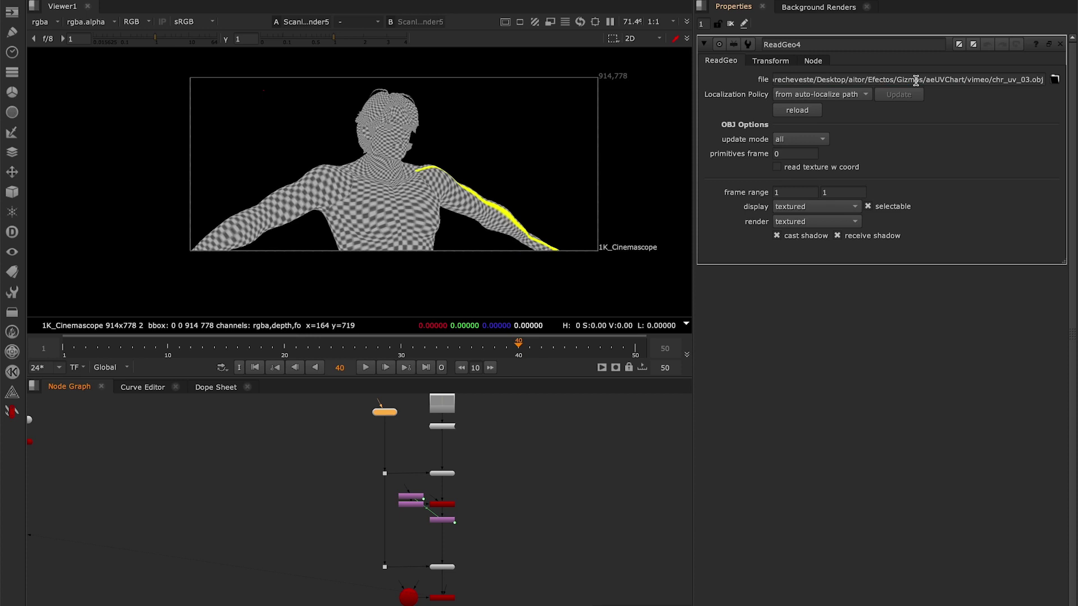
{"action": "left_click", "coordinate": [771, 61]}
{"action": "left_click", "coordinate": [1061, 45]}
- Select the whole exported range network and shift it slightly in the node graph
{"action": "scroll", "coordinate": [388, 528], "scroll_direction": "down", "scroll_amount": 3}
{"action": "middle_click_drag", "start_coordinate": [391, 532], "coordinate": [448, 514]}
{"action": "left_click_drag", "start_coordinate": [397, 590], "coordinate": [548, 414]}
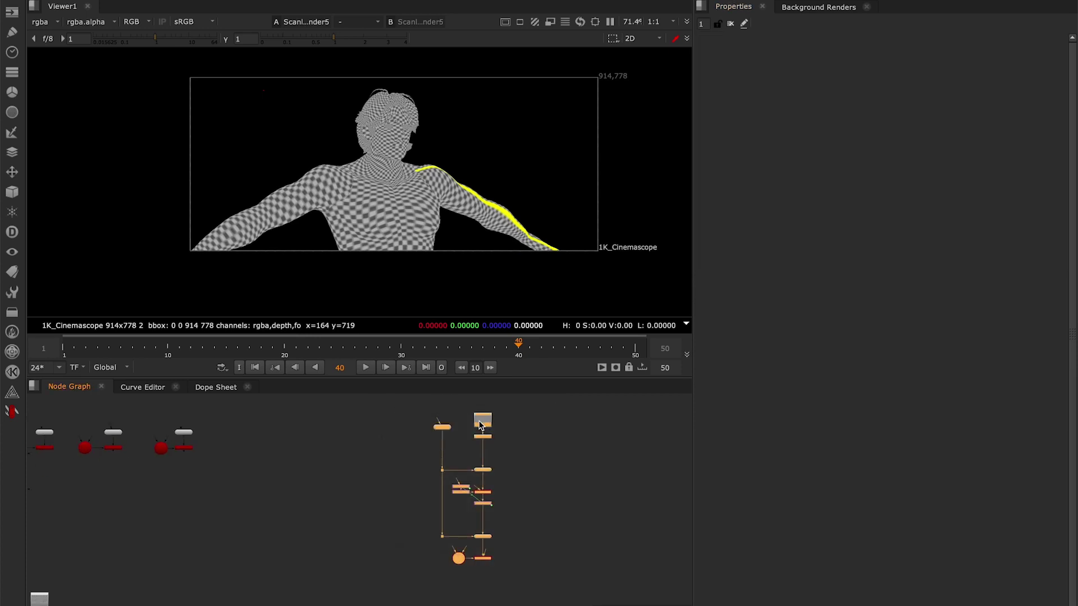
{"action": "left_click_drag", "start_coordinate": [482, 425], "coordinate": [470, 450]}
{"action": "scroll", "coordinate": [501, 488], "scroll_direction": "down", "scroll_amount": 2}
{"action": "left_click", "coordinate": [503, 462]}
- Open the settings of aeUVChart2 and show its full chart and geometry in the viewer
{"action": "middle_click_drag", "start_coordinate": [249, 422], "coordinate": [349, 438]}
{"action": "scroll", "coordinate": [348, 437], "scroll_direction": "up", "scroll_amount": 5}
{"action": "double_click", "coordinate": [478, 466]}
{"action": "key", "text": "1"}
{"action": "key", "text": "f"}
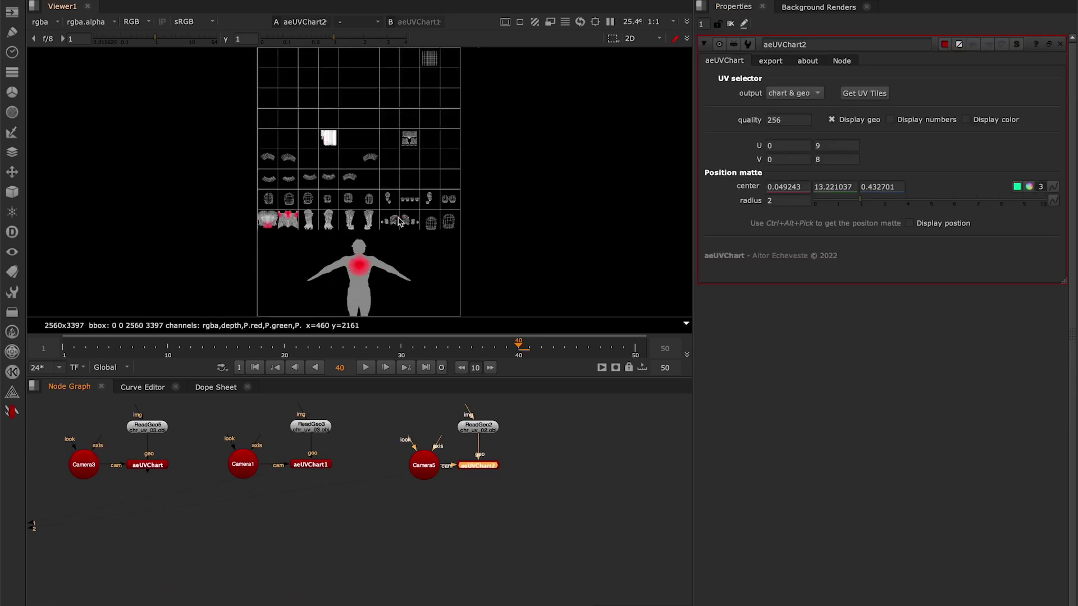
- Enlarge the viewer to examine the aeUVChart2 chart, resample the matte center on the character's chest, and restore the layout
{"action": "key", "text": "space"}
{"action": "left_click_drag", "start_coordinate": [315, 410], "coordinate": [737, 56]}
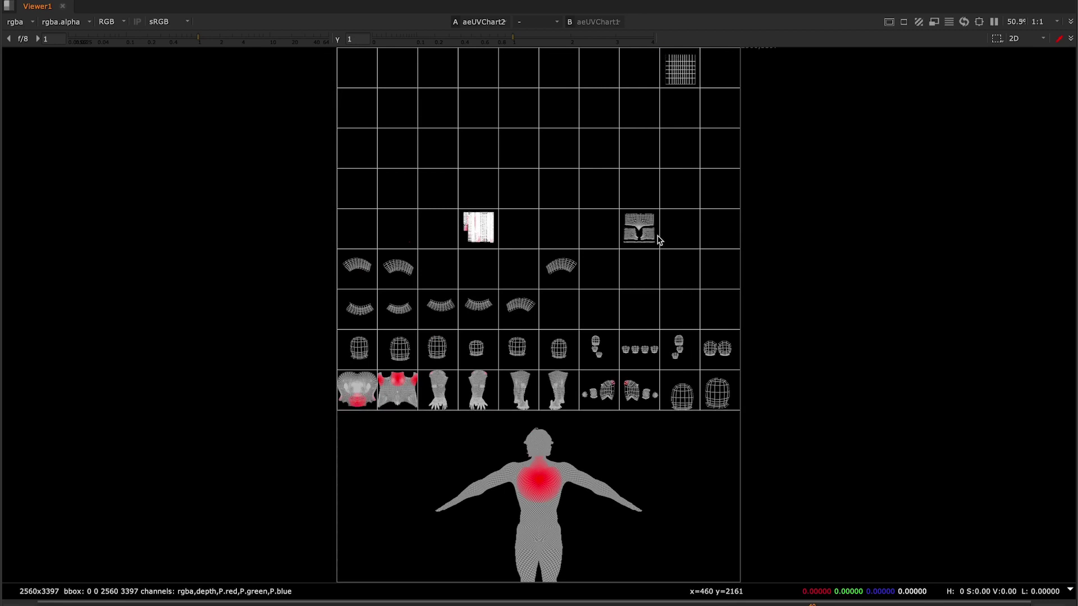
{"action": "key", "text": "space"}
{"action": "key", "text": "f"}
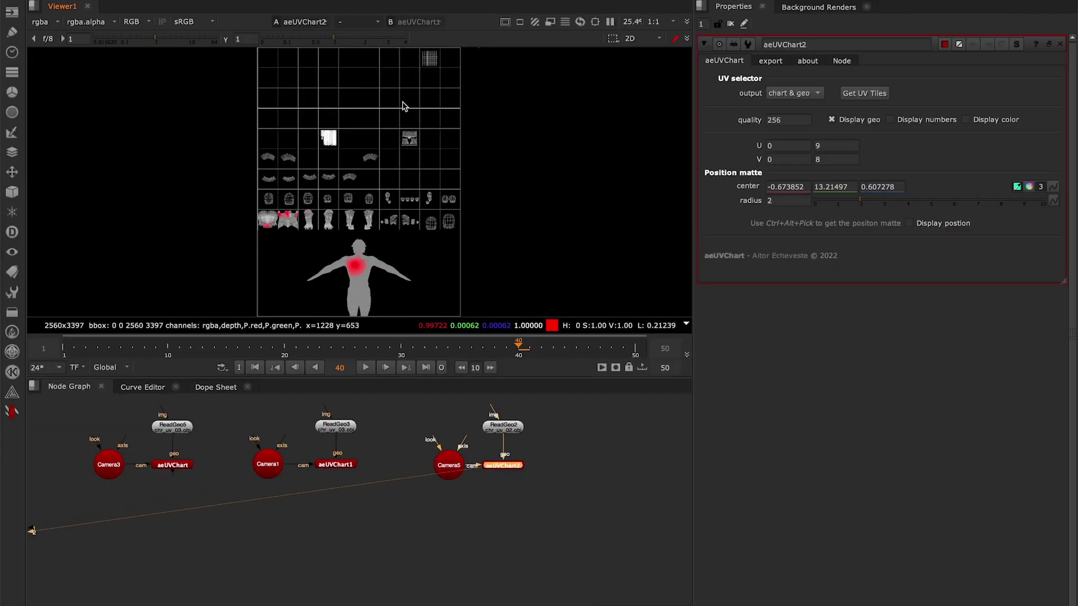
- Export the UV split list of aeUVChart2 as a node network in an empty area of the graph
{"action": "left_click", "coordinate": [778, 64]}
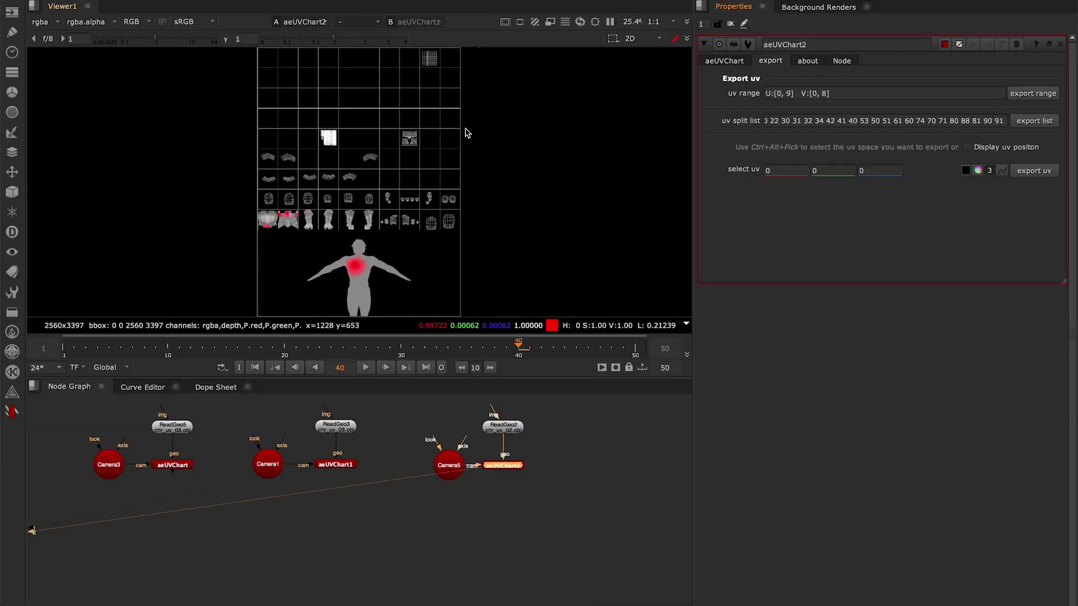
{"action": "scroll", "coordinate": [550, 583], "scroll_direction": "down", "scroll_amount": 4}
{"action": "middle_click_drag", "start_coordinate": [673, 574], "coordinate": [359, 521]}
{"action": "scroll", "coordinate": [358, 521], "scroll_direction": "down", "scroll_amount": 3}
{"action": "middle_click_drag", "start_coordinate": [444, 525], "coordinate": [87, 515]}
{"action": "left_click", "coordinate": [1037, 124]}
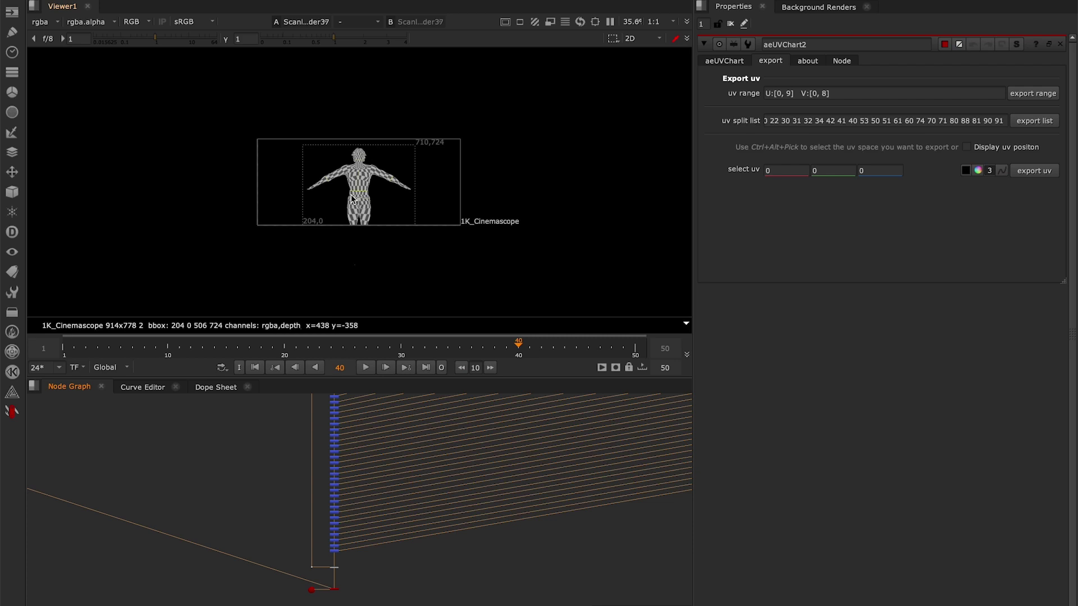
- Examine the whole exported split-list network in an enlarged node graph, from the tile branches to the final render
{"action": "scroll", "coordinate": [353, 198], "scroll_direction": "up", "scroll_amount": 5}
{"action": "key", "text": "space"}
{"action": "middle_click_drag", "start_coordinate": [448, 534], "coordinate": [352, 409]}
{"action": "scroll", "coordinate": [302, 260], "scroll_direction": "up", "scroll_amount": 3}
{"action": "scroll", "coordinate": [464, 293], "scroll_direction": "down", "scroll_amount": 4}
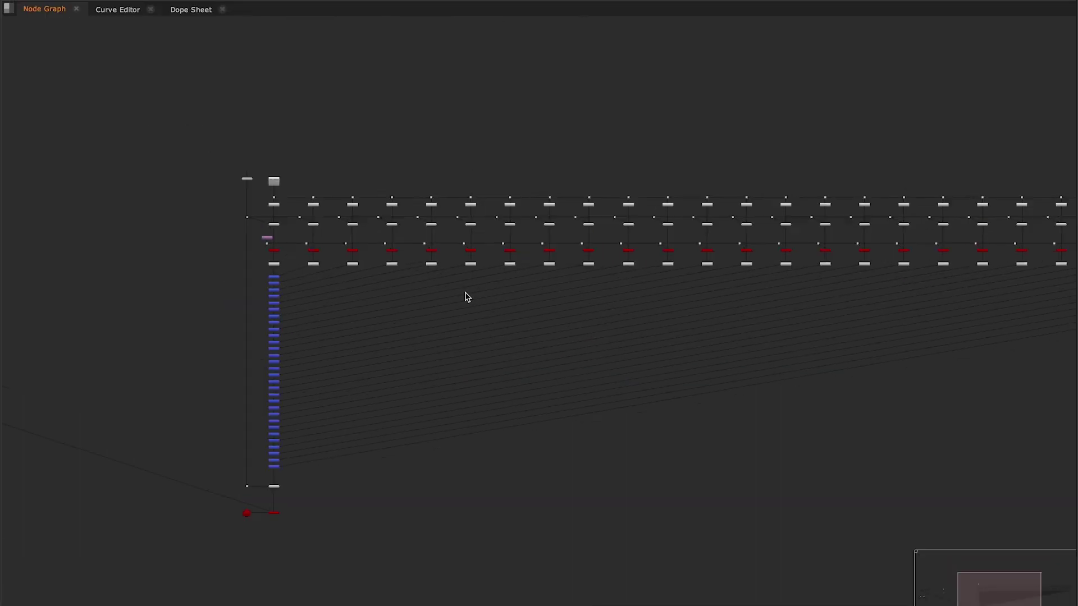
{"action": "middle_click_drag", "start_coordinate": [793, 275], "coordinate": [560, 244]}
{"action": "left_click_drag", "start_coordinate": [974, 139], "coordinate": [2, 312]}
{"action": "left_click", "coordinate": [228, 406]}
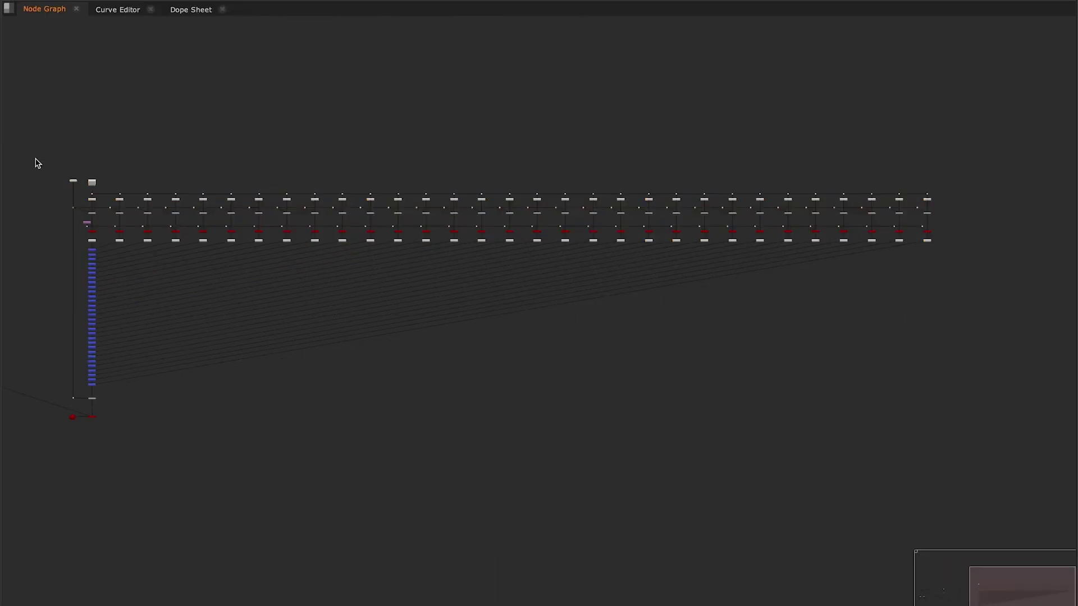
- Restore the layout and inspect the U and V settings of UVTile3, UVTile5 and UVTile7
{"action": "scroll", "coordinate": [77, 199], "scroll_direction": "up", "scroll_amount": 5}
{"action": "key", "text": "space"}
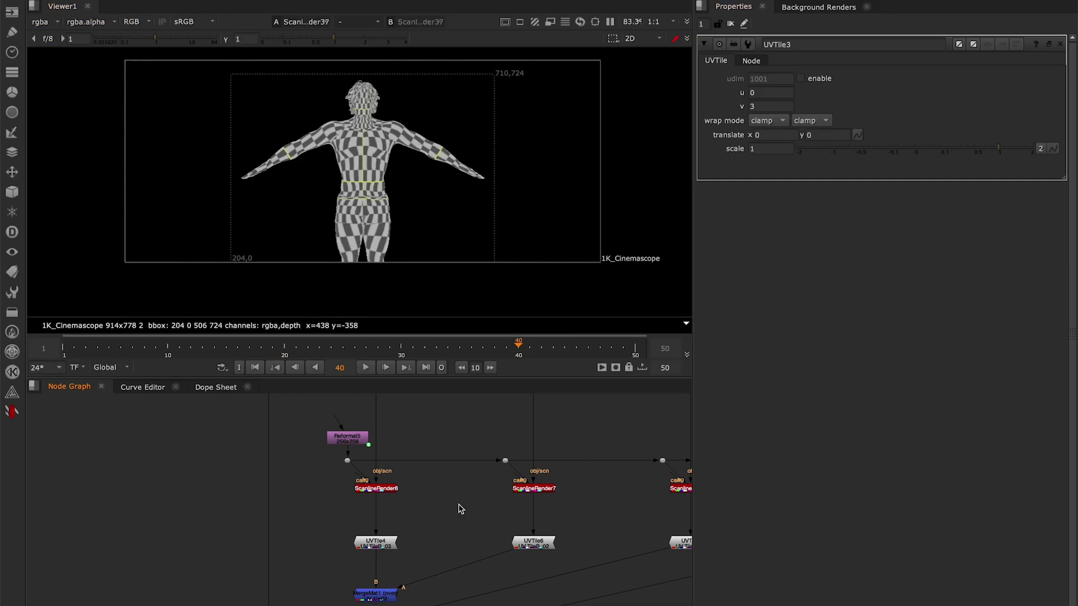
{"action": "left_click", "coordinate": [364, 450]}
{"action": "left_click", "coordinate": [521, 450]}
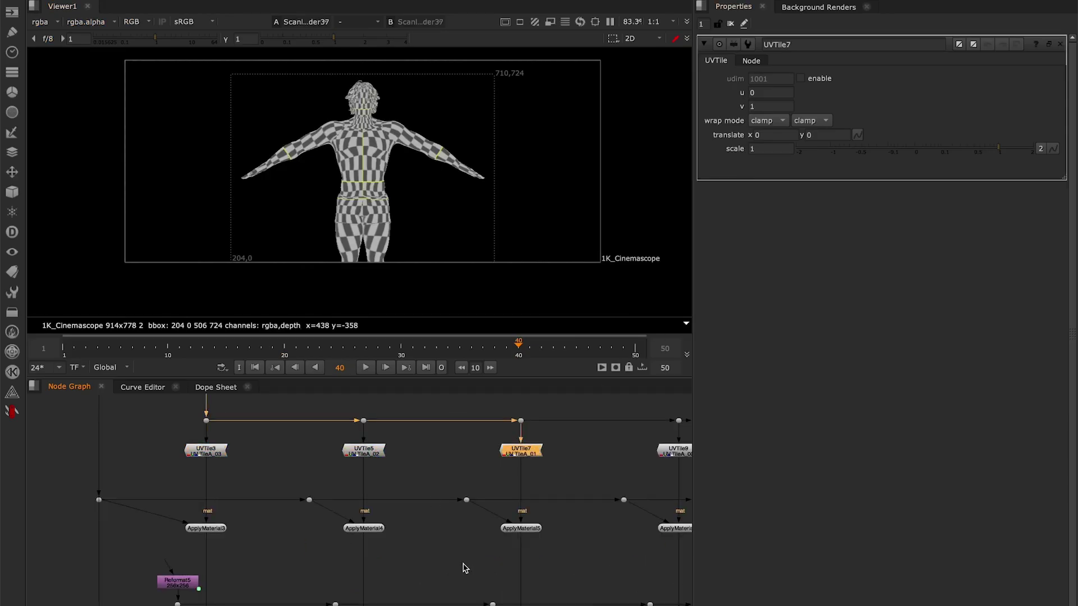
- Show ScanlineRender6, ScanlineRender7 and ScanlineRender9 in the viewer in turn, and fit the last tile's image
{"action": "scroll", "coordinate": [465, 569], "scroll_direction": "down", "scroll_amount": 3}
{"action": "middle_click_drag", "start_coordinate": [465, 568], "coordinate": [463, 414]}
{"action": "left_click", "coordinate": [279, 460]}
{"action": "key", "text": "1"}
{"action": "left_click", "coordinate": [402, 460]}
{"action": "key", "text": "1"}
{"action": "left_click", "coordinate": [624, 460]}
{"action": "key", "text": "1"}
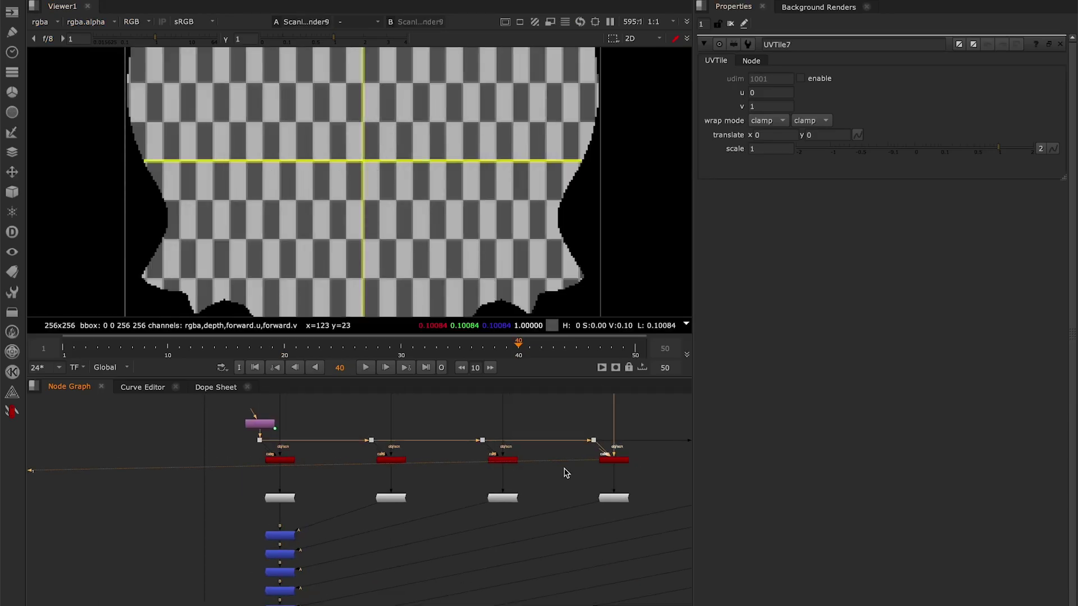
{"action": "middle_click_drag", "start_coordinate": [564, 469], "coordinate": [328, 490]}
{"action": "key", "text": "f"}
{"action": "scroll", "coordinate": [353, 515], "scroll_direction": "down", "scroll_amount": 4}
- Compare the box size settings of the exported Reformat5 with the main UV settings of aeUVChart2
{"action": "scroll", "coordinate": [280, 534], "scroll_direction": "up", "scroll_amount": 6}
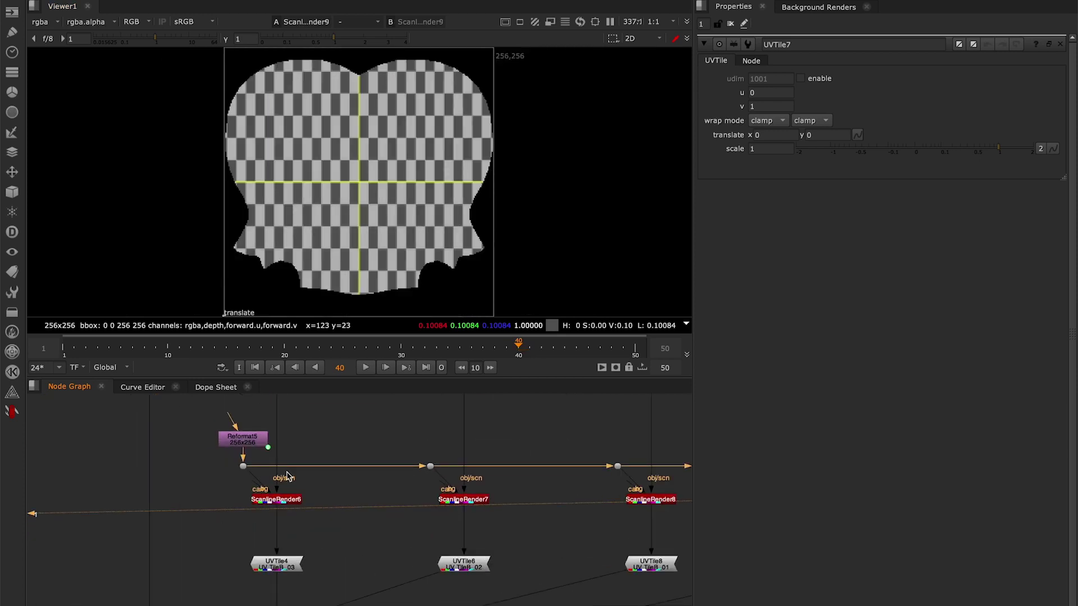
{"action": "left_click_drag", "start_coordinate": [245, 440], "coordinate": [246, 421]}
{"action": "double_click", "coordinate": [245, 420]}
{"action": "scroll", "coordinate": [348, 458], "scroll_direction": "down", "scroll_amount": 4}
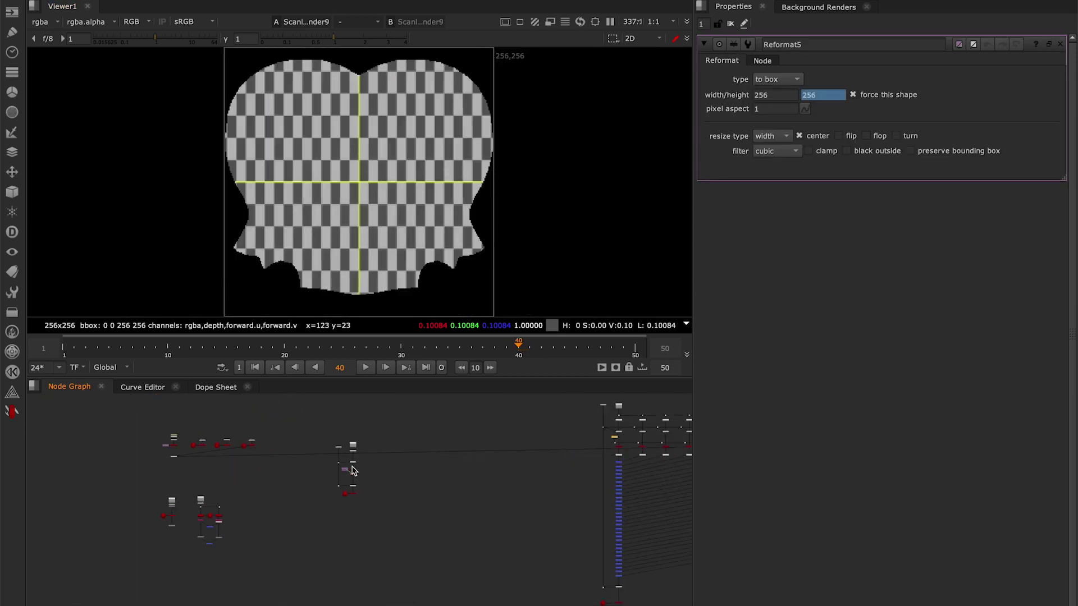
{"action": "scroll", "coordinate": [369, 462], "scroll_direction": "up", "scroll_amount": 5}
{"action": "double_click", "coordinate": [364, 447]}
{"action": "left_click", "coordinate": [742, 61]}
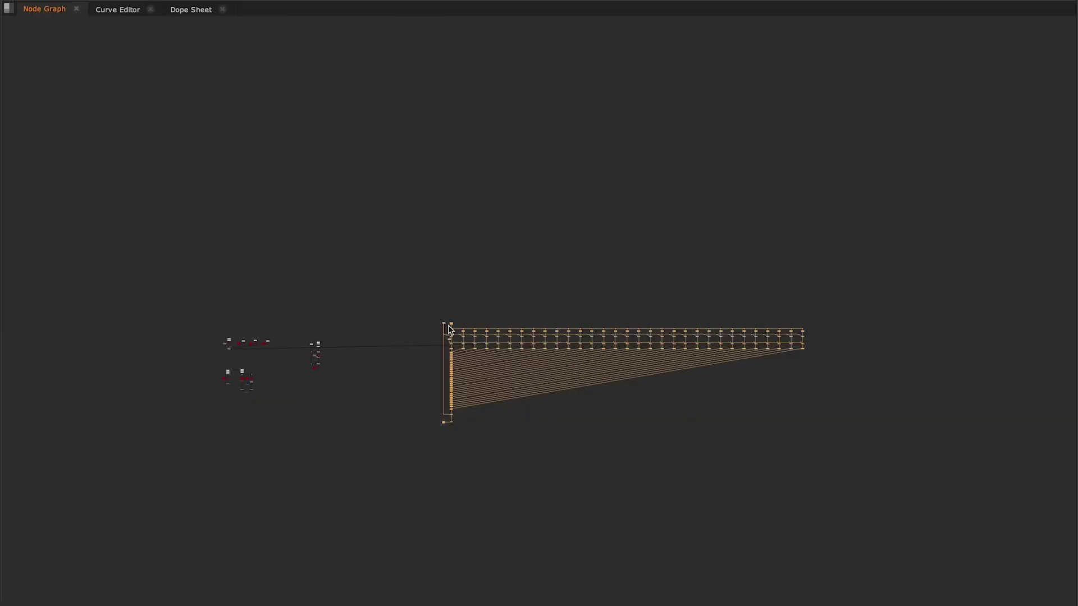
- Move the selected split-list network closer to the other node groups and deselect it
{"action": "left_click_drag", "start_coordinate": [448, 325], "coordinate": [343, 344]}
{"action": "left_click", "coordinate": [240, 362]}
- Return to aeUVChart2 in the node graph and show its output in the viewer
{"action": "scroll", "coordinate": [241, 361], "scroll_direction": "up", "scroll_amount": 10}
{"action": "middle_click_drag", "start_coordinate": [470, 308], "coordinate": [285, 497]}
{"action": "key", "text": "space"}
{"action": "left_click", "coordinate": [357, 460]}
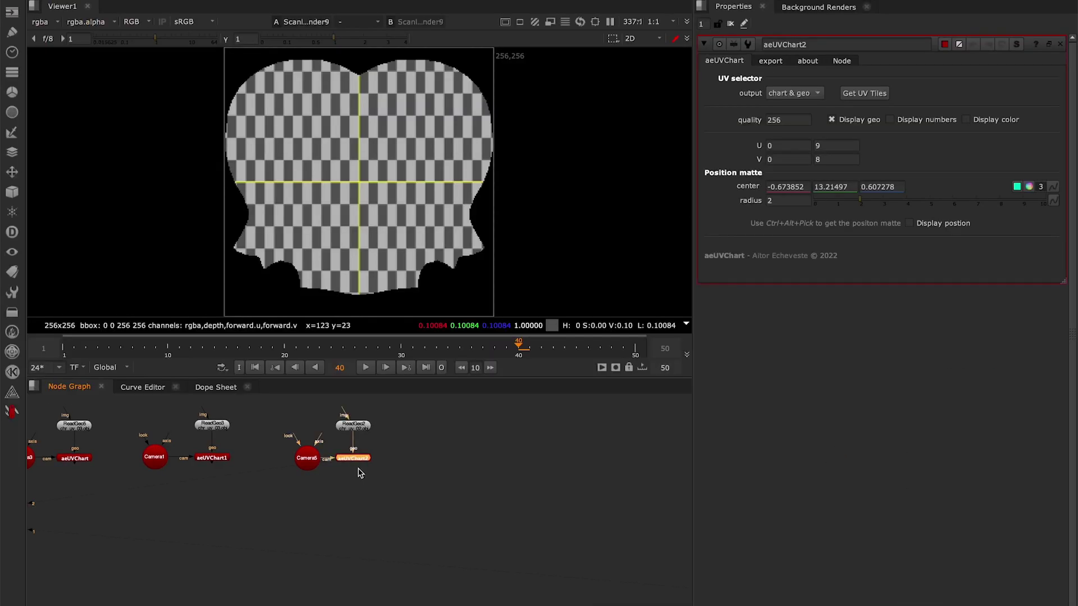
{"action": "key", "text": "1"}
- Turn on the UV position display in the export settings and pick the leg tile at UV 5, 0
{"action": "left_click", "coordinate": [771, 61]}
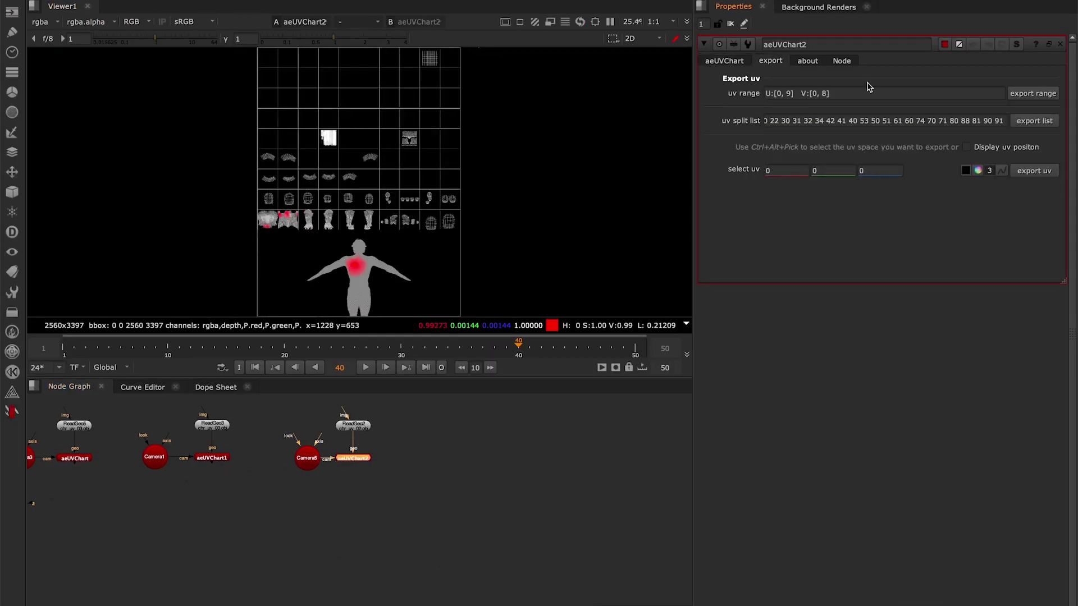
{"action": "left_click", "coordinate": [1009, 152]}
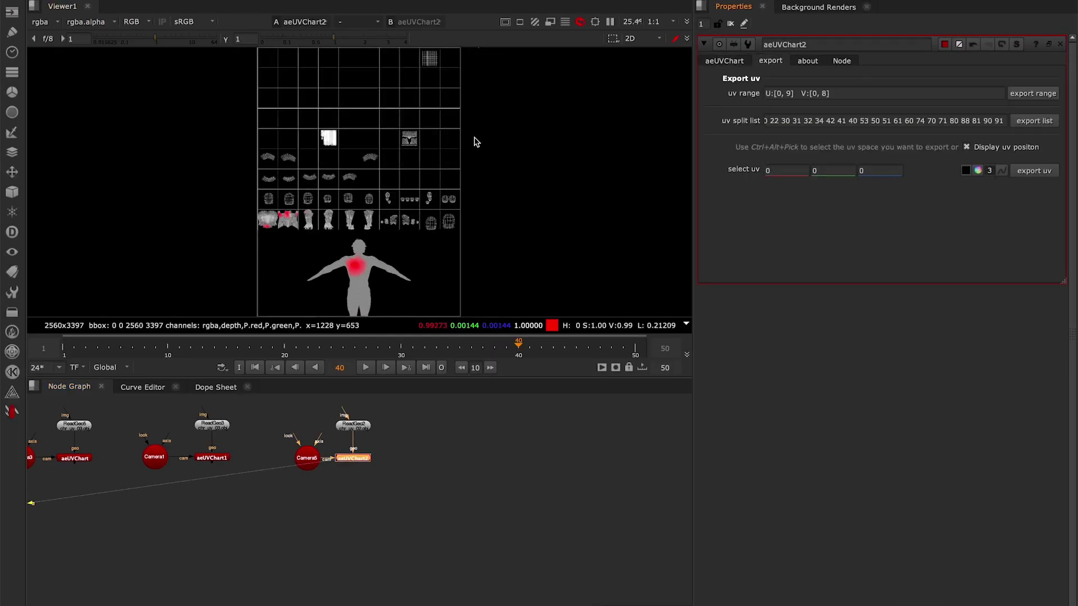
{"action": "scroll", "coordinate": [357, 218], "scroll_direction": "up", "scroll_amount": 5}
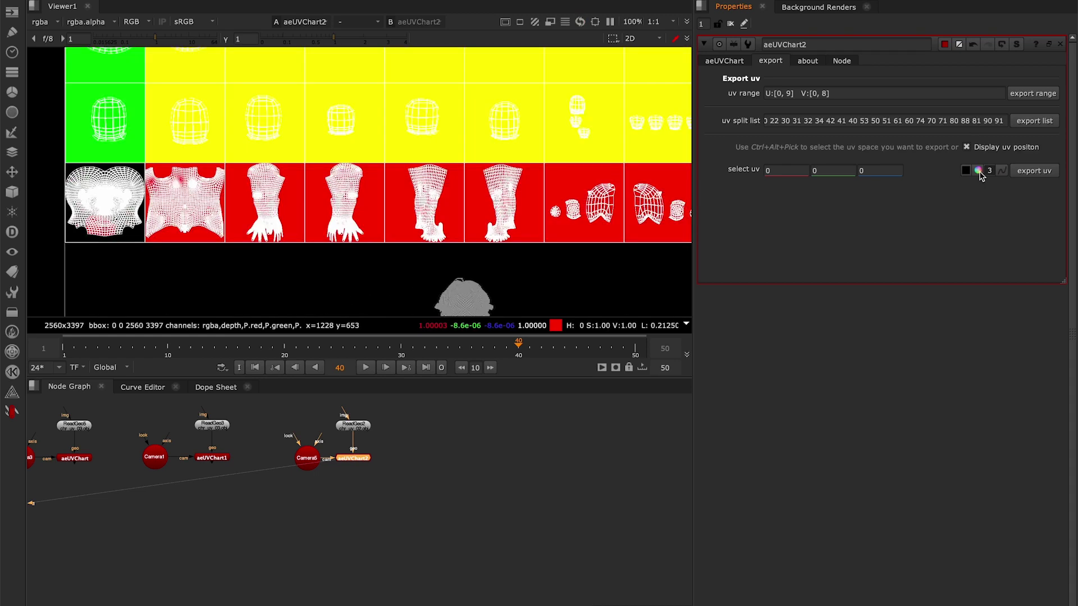
{"action": "left_click", "coordinate": [473, 213], "text": "ctrl+alt"}
- Export the selected UV 5, 0 tile into an empty area of the node graph
{"action": "scroll", "coordinate": [301, 520], "scroll_direction": "down", "scroll_amount": 5}
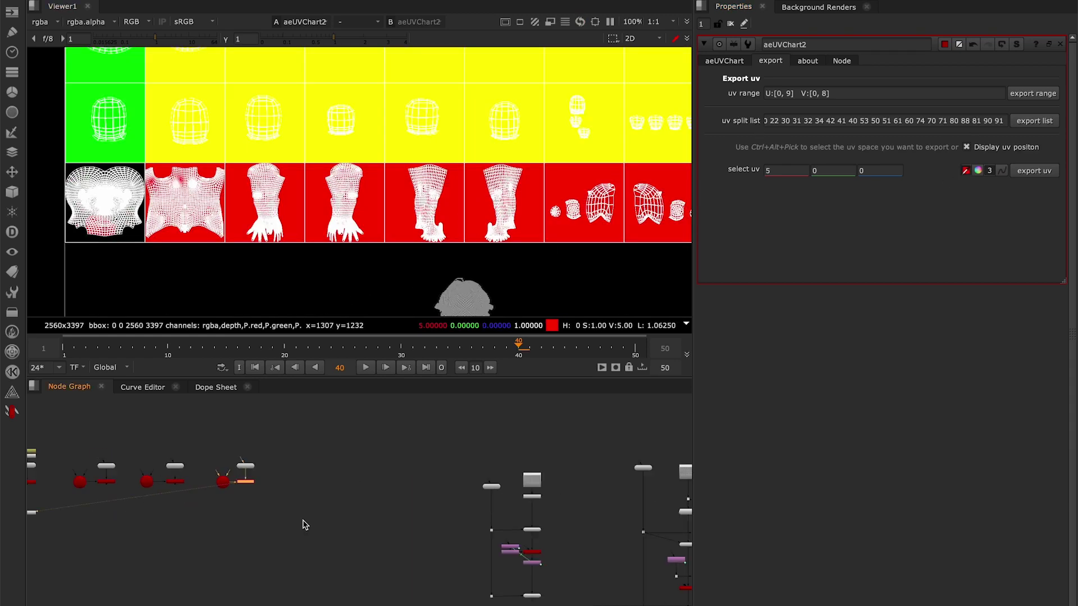
{"action": "left_click_drag", "start_coordinate": [379, 484], "coordinate": [360, 499]}
{"action": "left_click", "coordinate": [1032, 170]}
- Show the exported tile's final ScanlineRender in the viewer and frame the checkered leg piece
{"action": "scroll", "coordinate": [379, 561], "scroll_direction": "up", "scroll_amount": 5}
{"action": "left_click", "coordinate": [388, 575]}
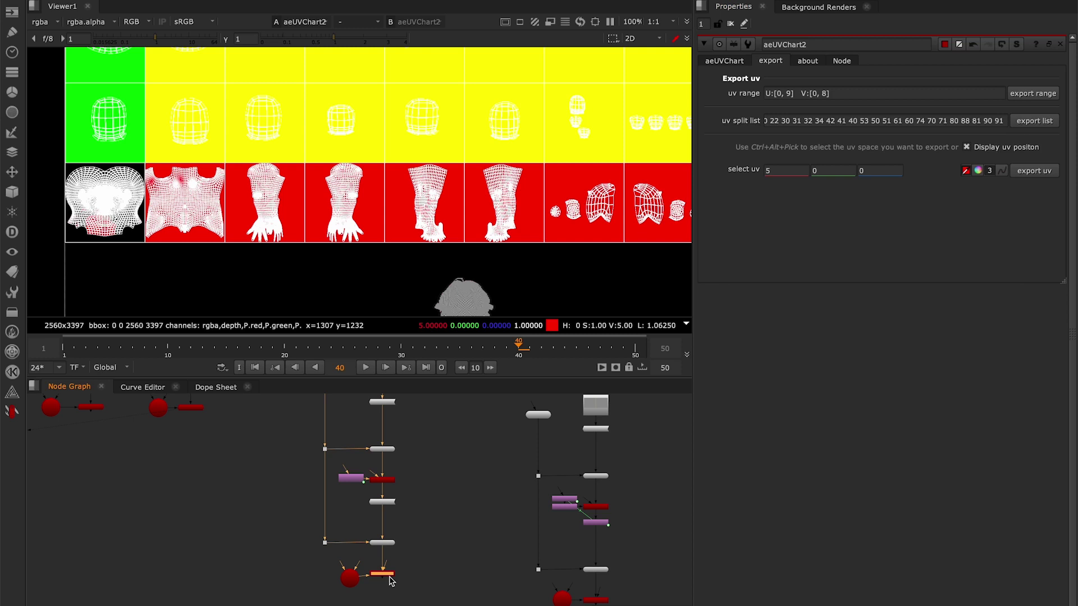
{"action": "key", "text": "1"}
{"action": "scroll", "coordinate": [415, 180], "scroll_direction": "down", "scroll_amount": 2}
{"action": "middle_click_drag", "start_coordinate": [415, 179], "coordinate": [375, 255]}
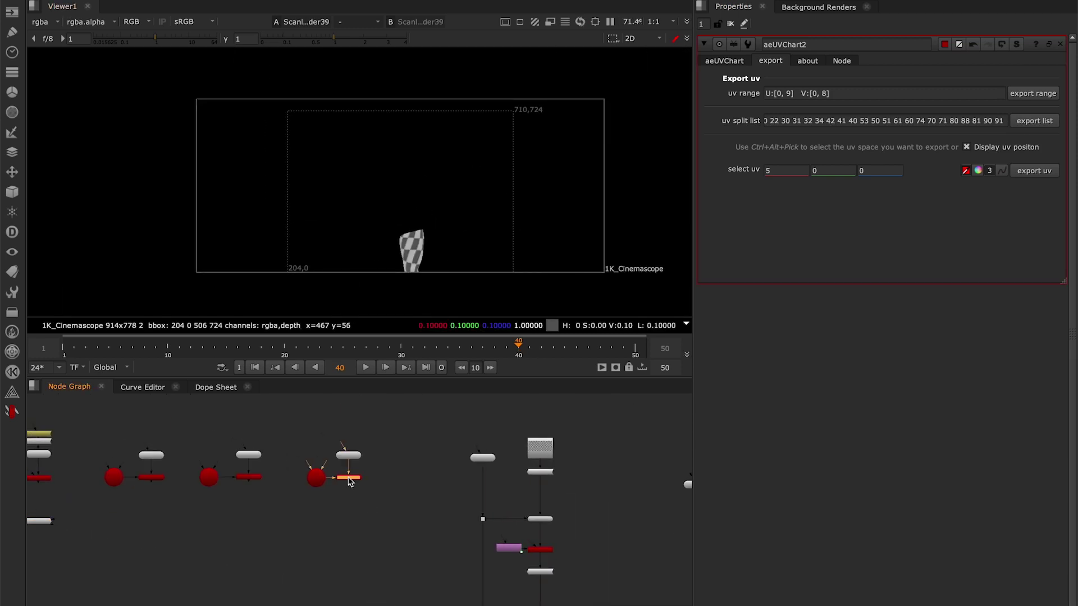
- Turn off aeUVChart2's UV position display and pick the second chart row's first tile, and the tile at UV 5, 3
{"action": "left_click", "coordinate": [1018, 153]}
{"action": "scroll", "coordinate": [314, 234], "scroll_direction": "up", "scroll_amount": 4}
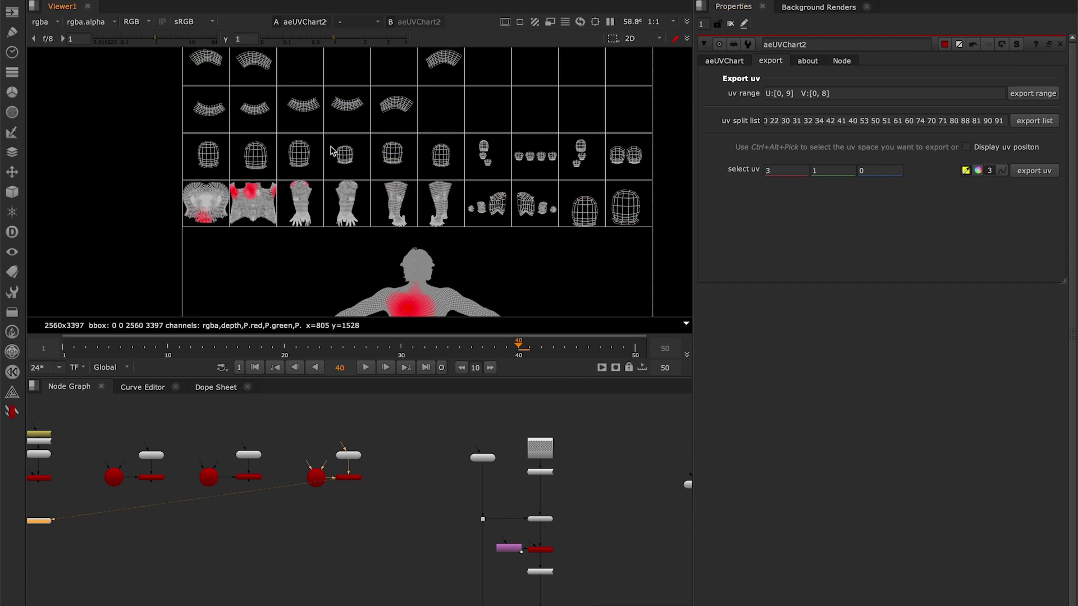
{"action": "left_click", "coordinate": [202, 155], "text": "ctrl+alt"}
{"action": "left_click", "coordinate": [446, 69], "text": "ctrl+alt"}
- Pick the chart tile at UV 7, 4 as the selected UV for export
{"action": "scroll", "coordinate": [448, 134], "scroll_direction": "down", "scroll_amount": 4}
{"action": "middle_click_drag", "start_coordinate": [495, 87], "coordinate": [443, 140]}
{"action": "scroll", "coordinate": [443, 140], "scroll_direction": "up", "scroll_amount": 3}
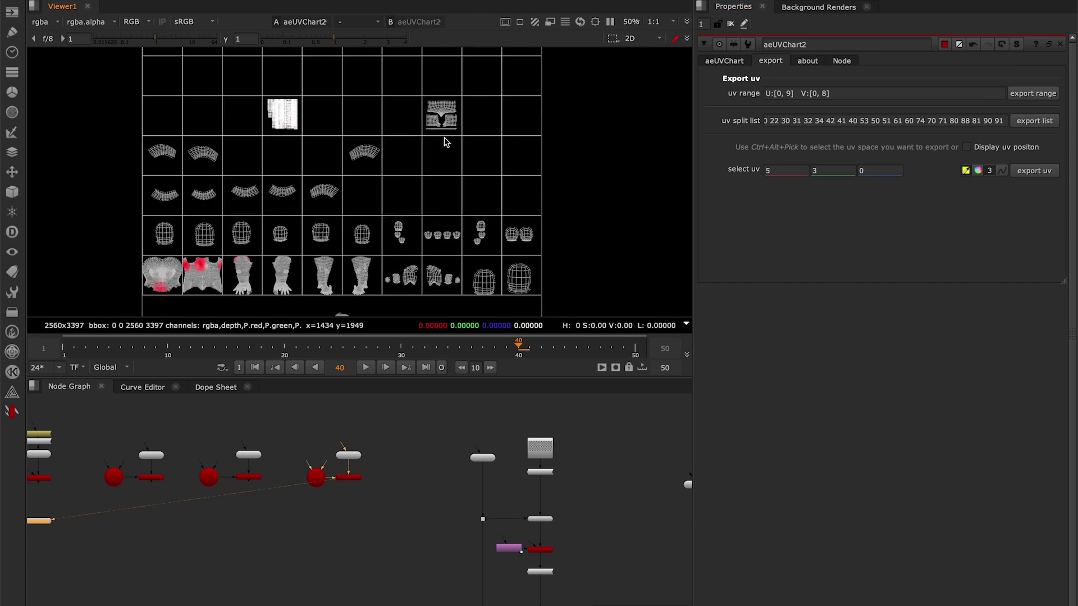
{"action": "left_click", "coordinate": [444, 127], "text": "ctrl+alt"}
{"action": "scroll", "coordinate": [423, 220], "scroll_direction": "down", "scroll_amount": 1}
{"action": "middle_click_drag", "start_coordinate": [462, 219], "coordinate": [444, 176]}
{"action": "scroll", "coordinate": [443, 176], "scroll_direction": "down", "scroll_amount": 3}
{"action": "scroll", "coordinate": [457, 477], "scroll_direction": "down", "scroll_amount": 5}
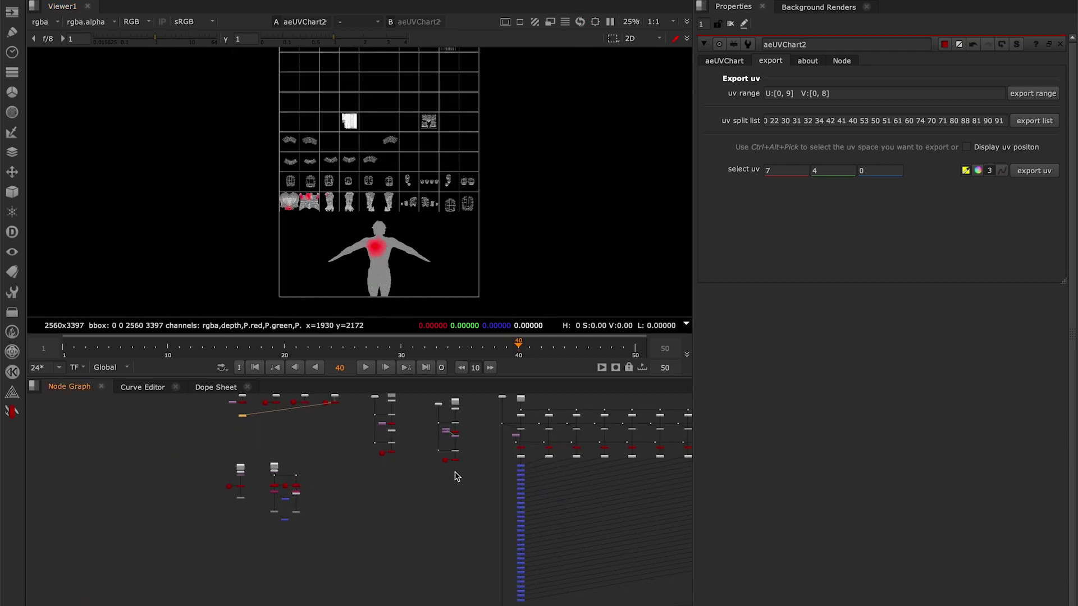
- Export the selected UV 7, 4 tile into the node graph and show its final ScanlineRender in the viewer
{"action": "left_click", "coordinate": [1011, 171]}
{"action": "scroll", "coordinate": [438, 573], "scroll_direction": "up", "scroll_amount": 5}
{"action": "left_click", "coordinate": [440, 506]}
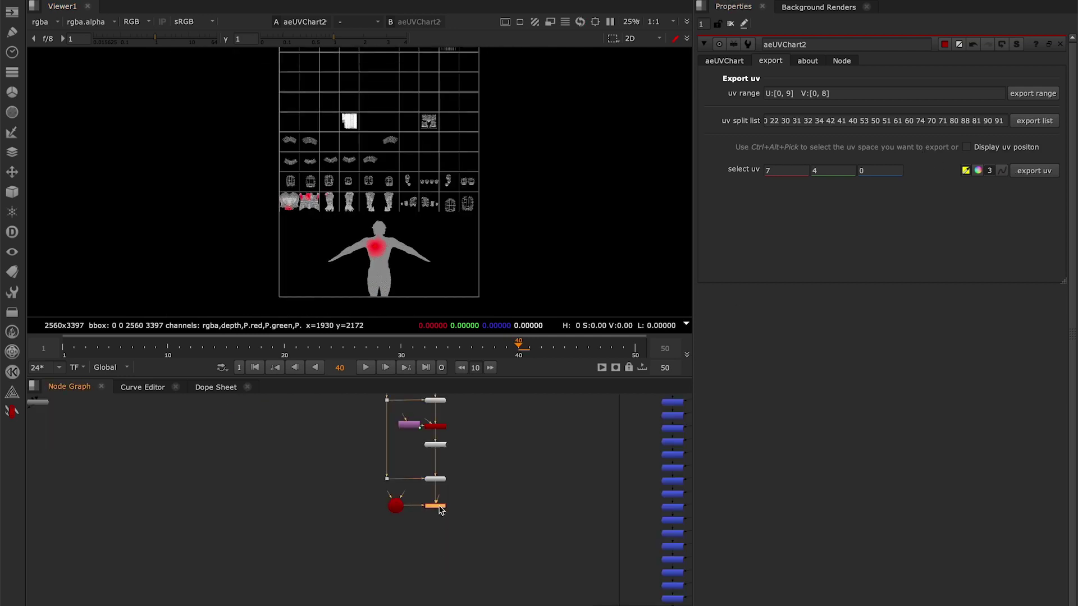
{"action": "key", "text": "1"}
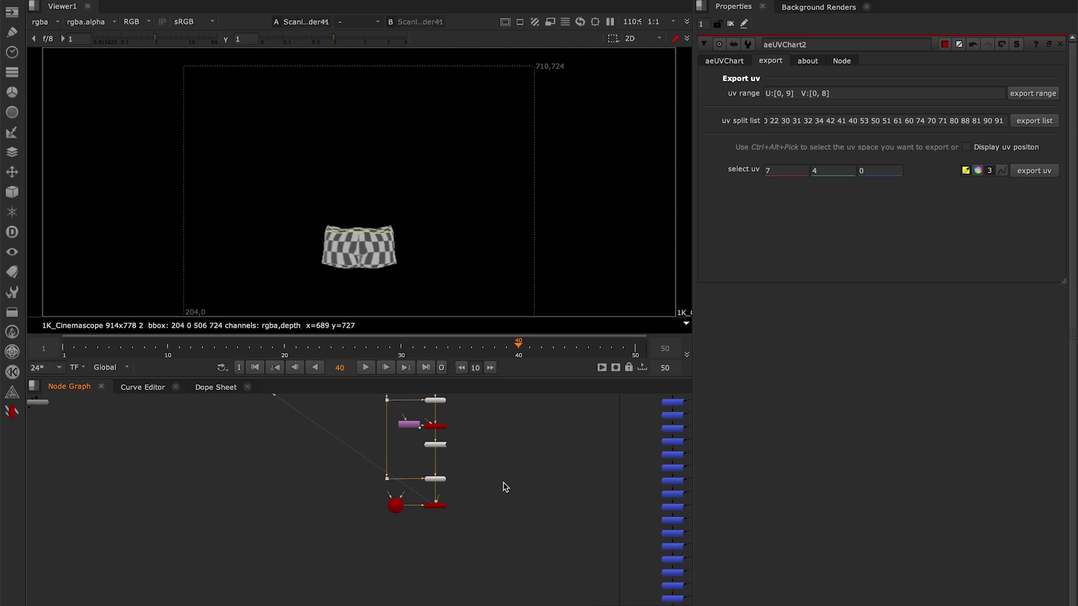
- Delete all the exported aeUVChart node networks beside the original setups, and bring the aePrefMaker setup into view
{"action": "key", "text": "space"}
{"action": "scroll", "coordinate": [471, 393], "scroll_direction": "down", "scroll_amount": 4}
{"action": "scroll", "coordinate": [371, 252], "scroll_direction": "down", "scroll_amount": 1}
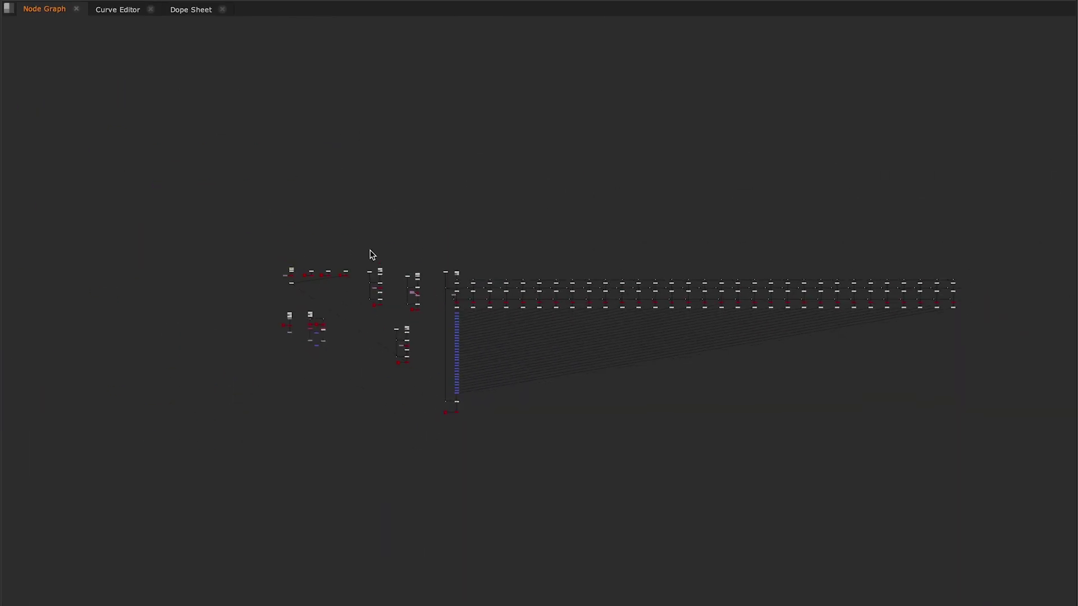
{"action": "left_click_drag", "start_coordinate": [362, 247], "coordinate": [1006, 484]}
{"action": "key", "text": "Delete"}
{"action": "key", "text": "Return"}
{"action": "scroll", "coordinate": [361, 272], "scroll_direction": "up", "scroll_amount": 3}
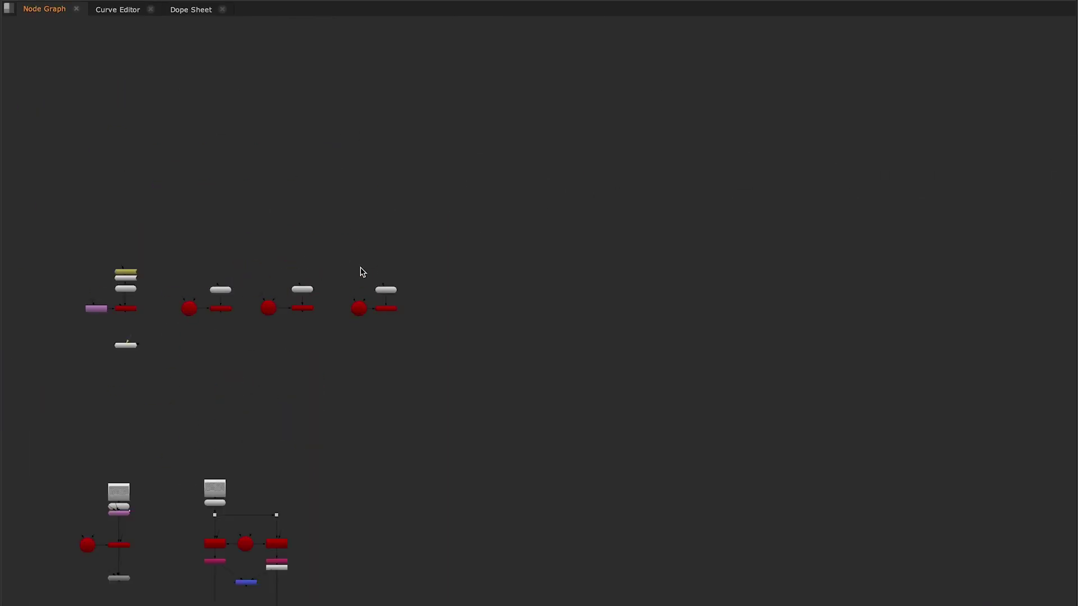
{"action": "key", "text": "space"}
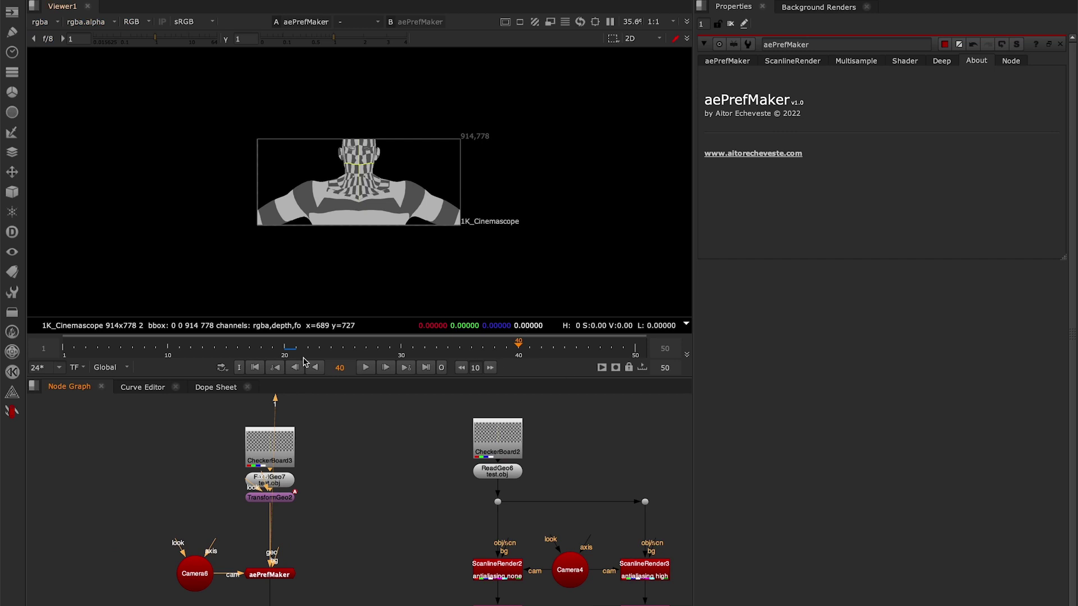
- Play the aePrefMaker render from frame 1, stop the playback, and go to frame 40
{"action": "left_click", "coordinate": [257, 368]}
{"action": "scroll", "coordinate": [365, 255], "scroll_direction": "up", "scroll_amount": 3}
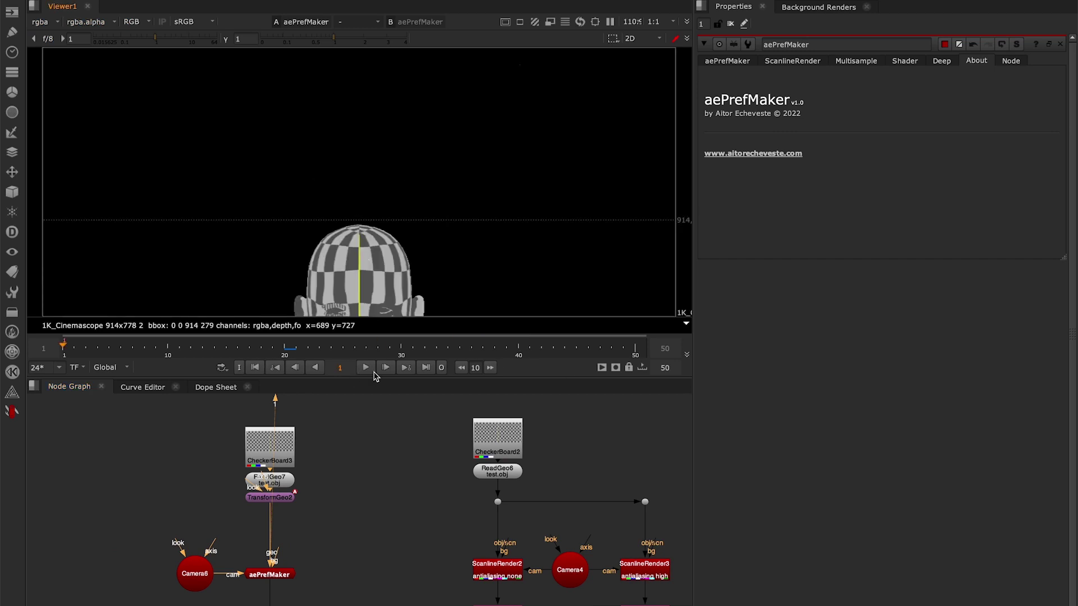
{"action": "scroll", "coordinate": [375, 263], "scroll_direction": "down", "scroll_amount": 1}
{"action": "left_click", "coordinate": [366, 368]}
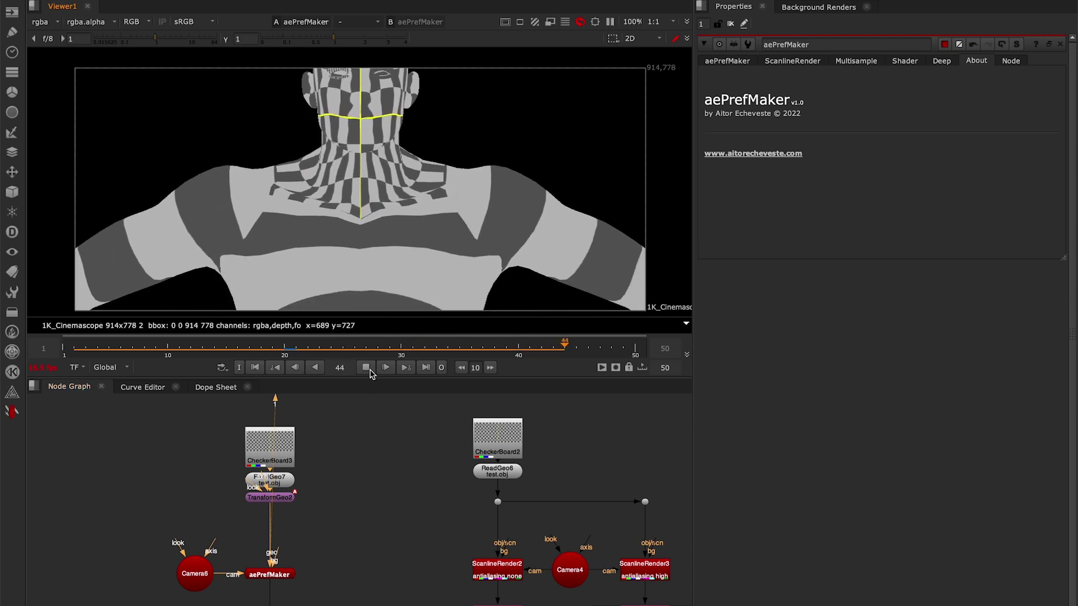
{"action": "left_click", "coordinate": [371, 372]}
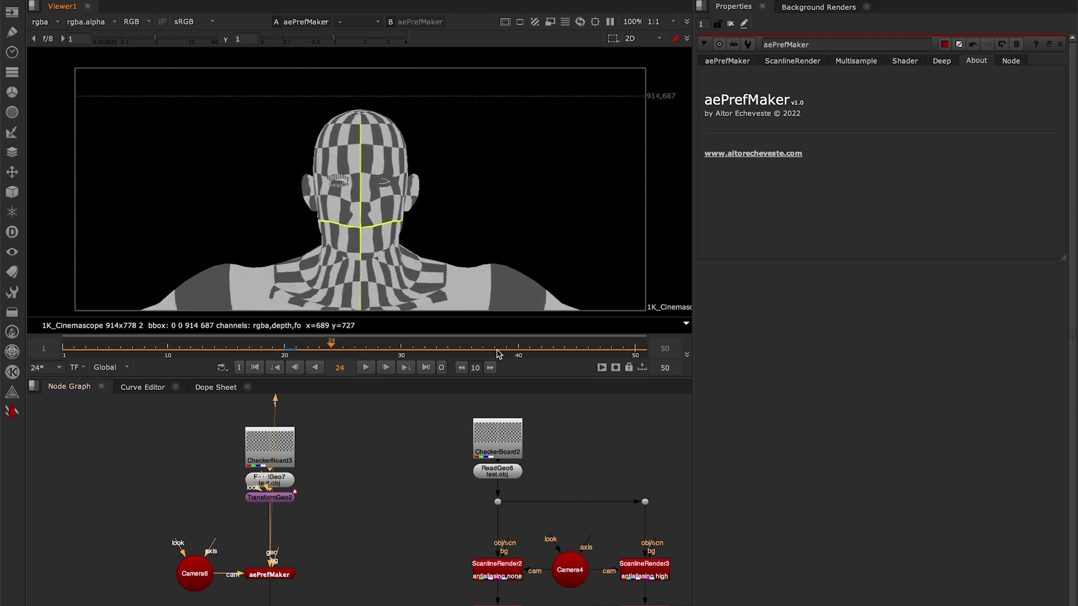
{"action": "left_click", "coordinate": [518, 352]}
- Get the UV tiles in aePrefMaker at quality 256 and choose Pref as the position reference
{"action": "left_click", "coordinate": [726, 61]}
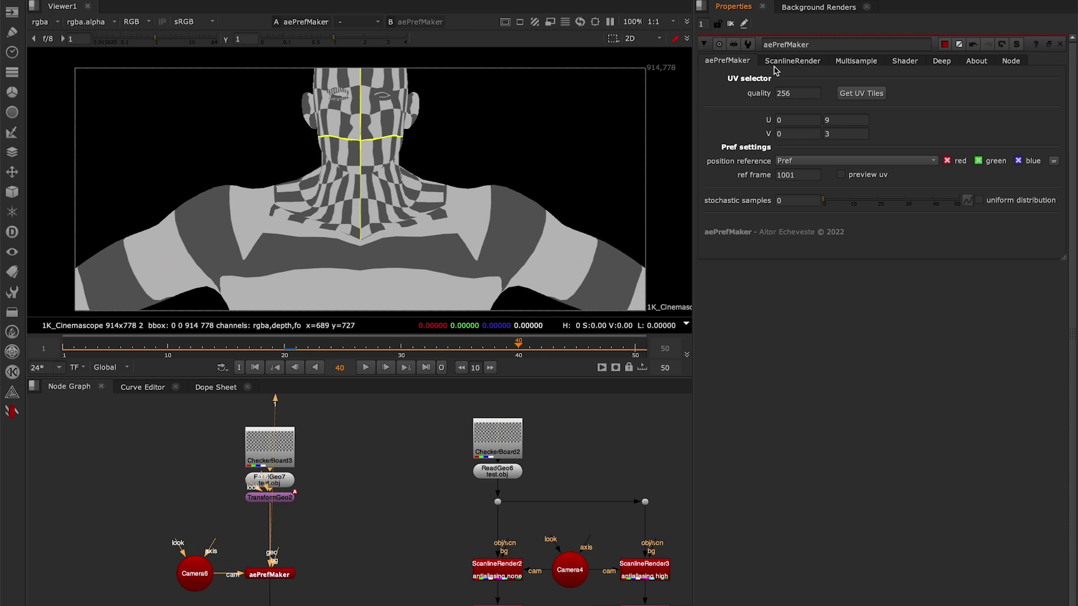
{"action": "left_click", "coordinate": [861, 94]}
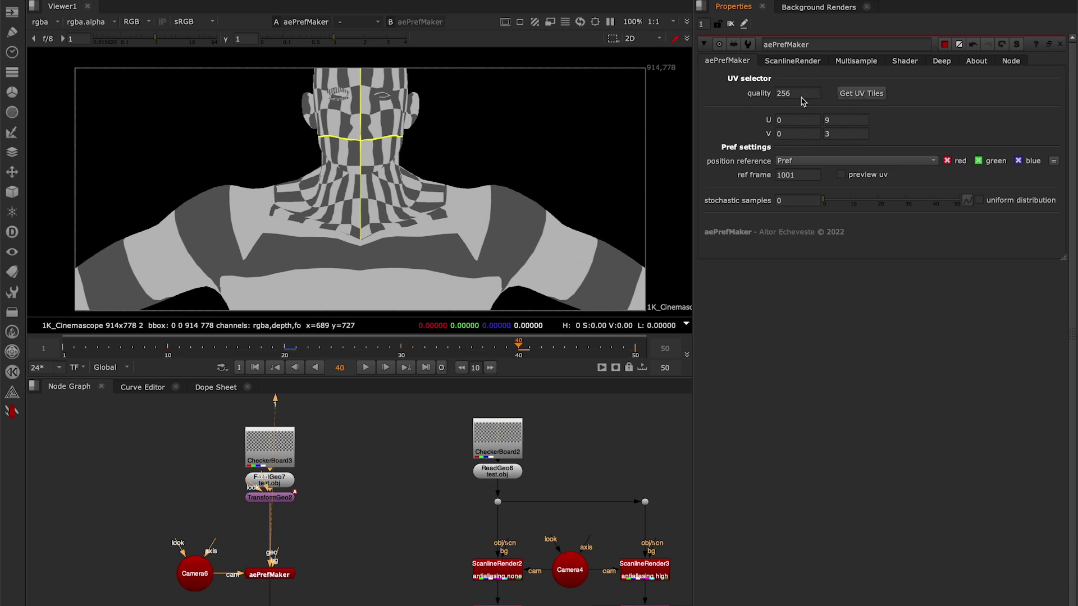
{"action": "left_click", "coordinate": [811, 161]}
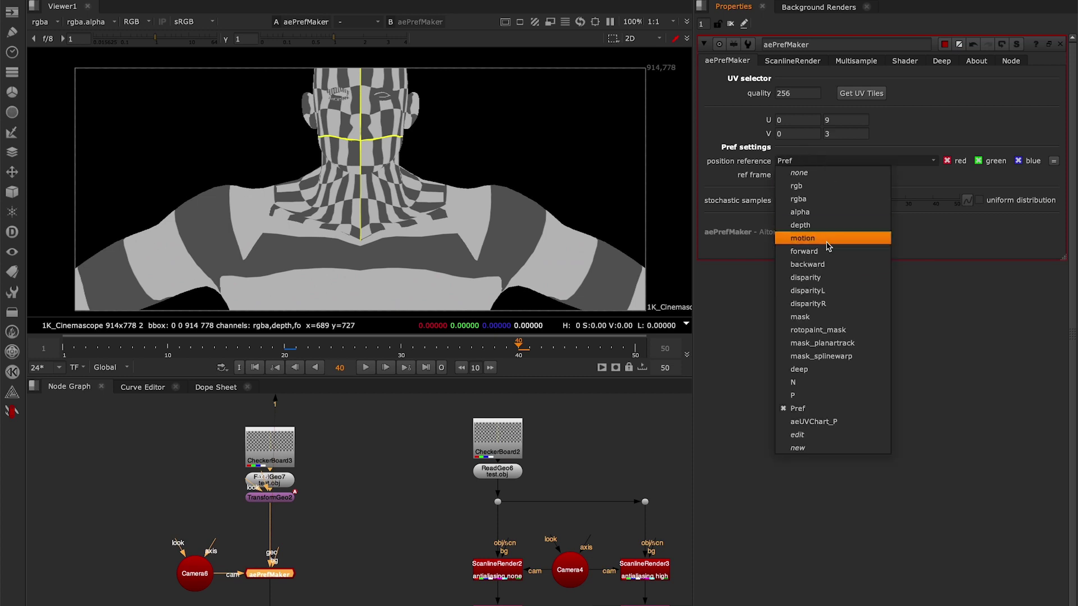
{"action": "left_click", "coordinate": [826, 409]}
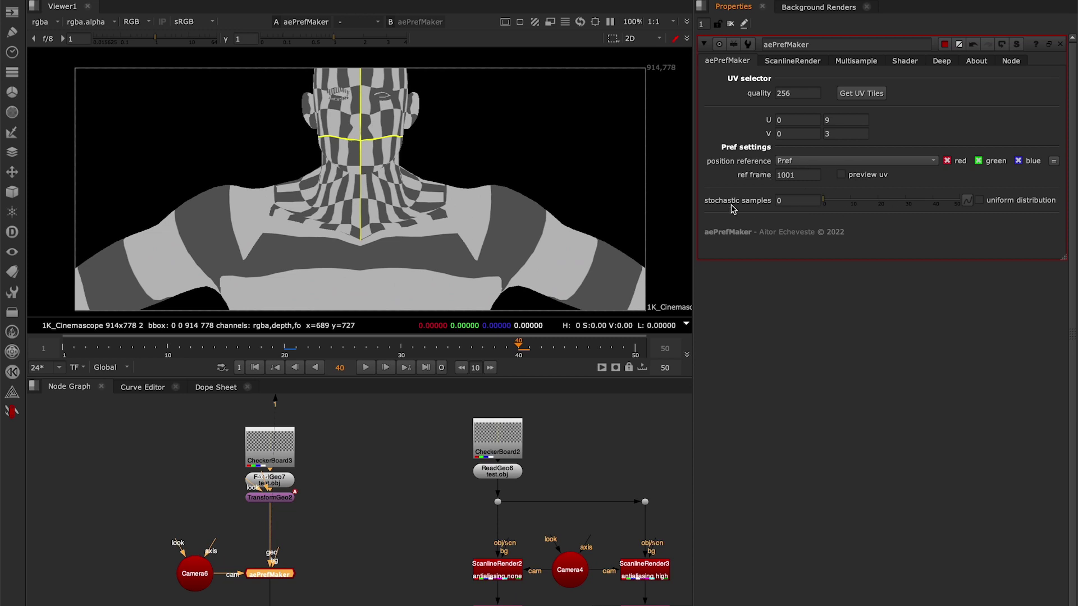
- Review aePrefMaker's ScanlineRender, Multisample, Shader, Deep and About settings, and return to its main settings
{"action": "left_click", "coordinate": [793, 62]}
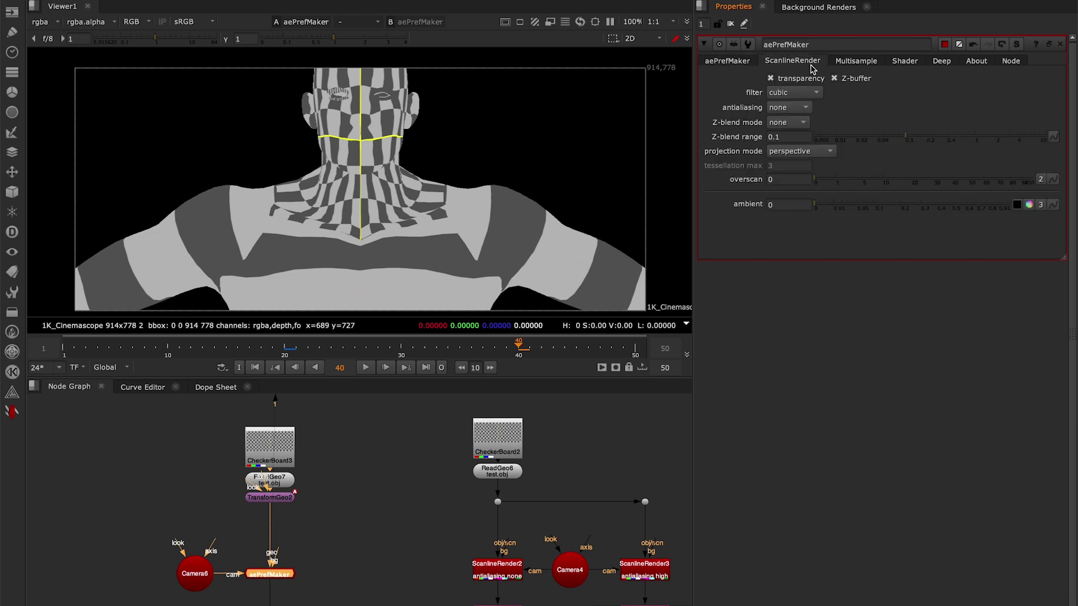
{"action": "left_click", "coordinate": [858, 61]}
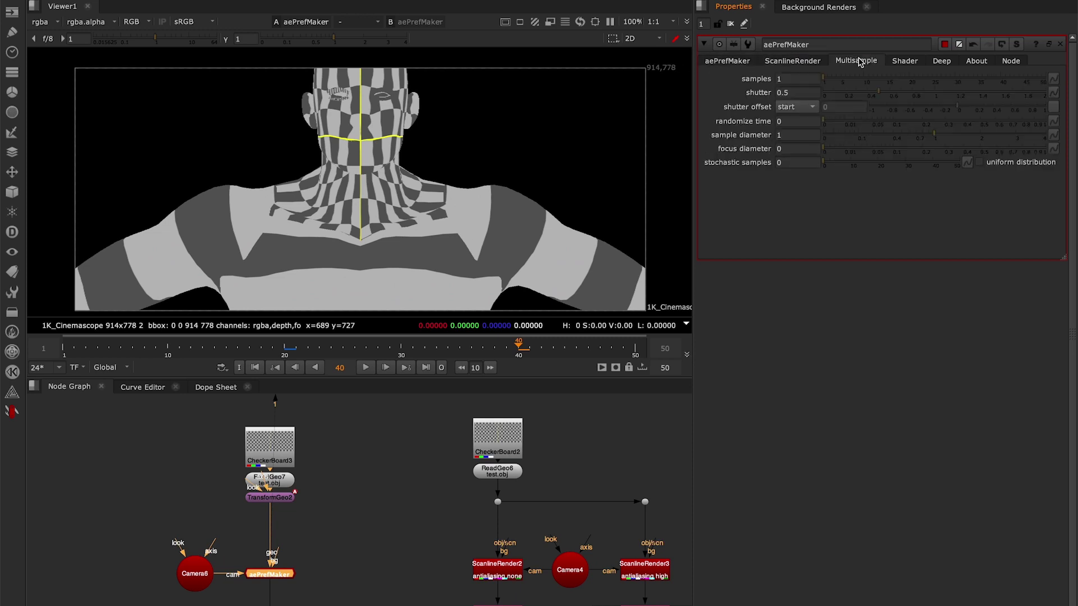
{"action": "left_click", "coordinate": [910, 63]}
{"action": "left_click", "coordinate": [946, 63]}
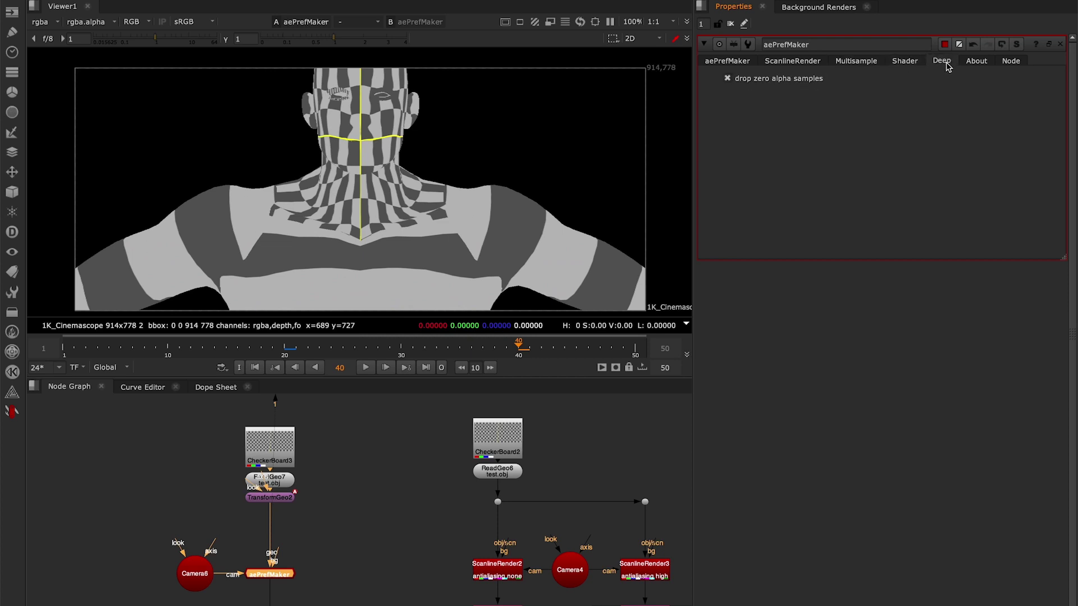
{"action": "left_click", "coordinate": [979, 62]}
{"action": "left_click", "coordinate": [734, 63]}
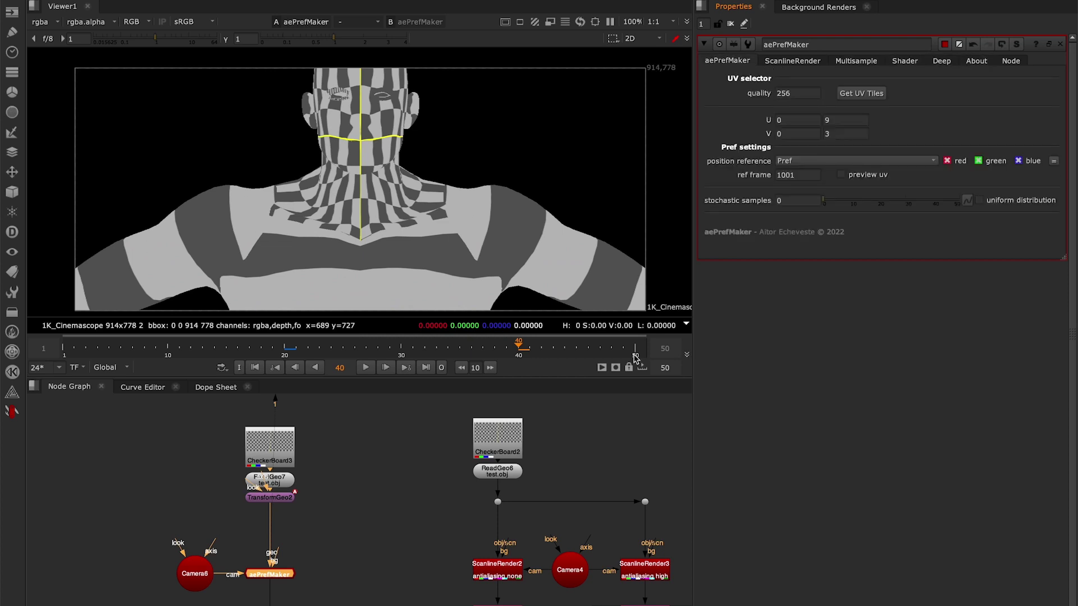
- Show the aPMatte3 node below aePrefMaker in the viewer and open its properties
{"action": "left_click", "coordinate": [342, 556]}
{"action": "scroll", "coordinate": [340, 544], "scroll_direction": "down", "scroll_amount": 3}
{"action": "middle_click_drag", "start_coordinate": [339, 544], "coordinate": [334, 485]}
{"action": "scroll", "coordinate": [313, 530], "scroll_direction": "up", "scroll_amount": 2}
{"action": "left_click_drag", "start_coordinate": [285, 553], "coordinate": [283, 556]}
{"action": "left_click", "coordinate": [282, 558]}
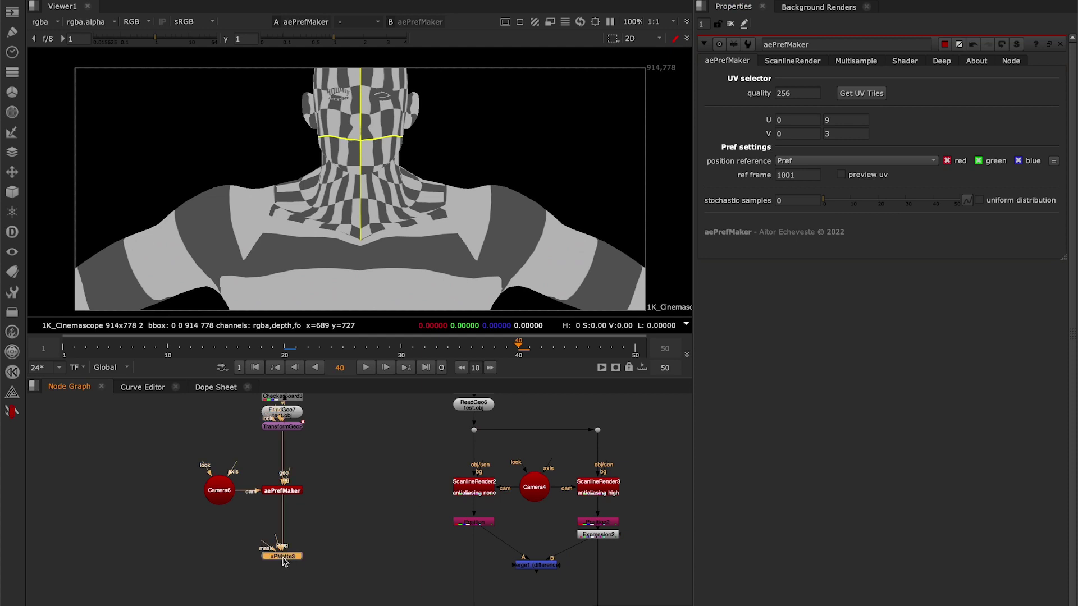
{"action": "key", "text": "1"}
{"action": "double_click", "coordinate": [282, 559]}
- Check aPMatte3's alpha, return to the colour view, and play the matte over the animation until about frame 49
{"action": "scroll", "coordinate": [383, 253], "scroll_direction": "down", "scroll_amount": 2}
{"action": "middle_click_drag", "start_coordinate": [383, 253], "coordinate": [344, 214]}
{"action": "key", "text": "a"}
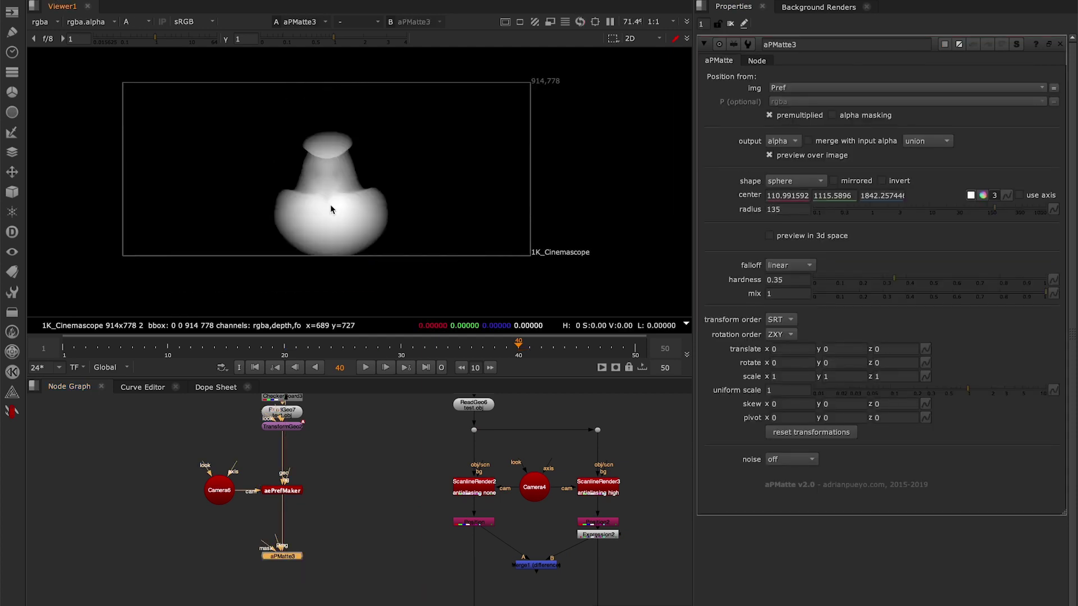
{"action": "key", "text": "a"}
{"action": "left_click", "coordinate": [365, 368]}
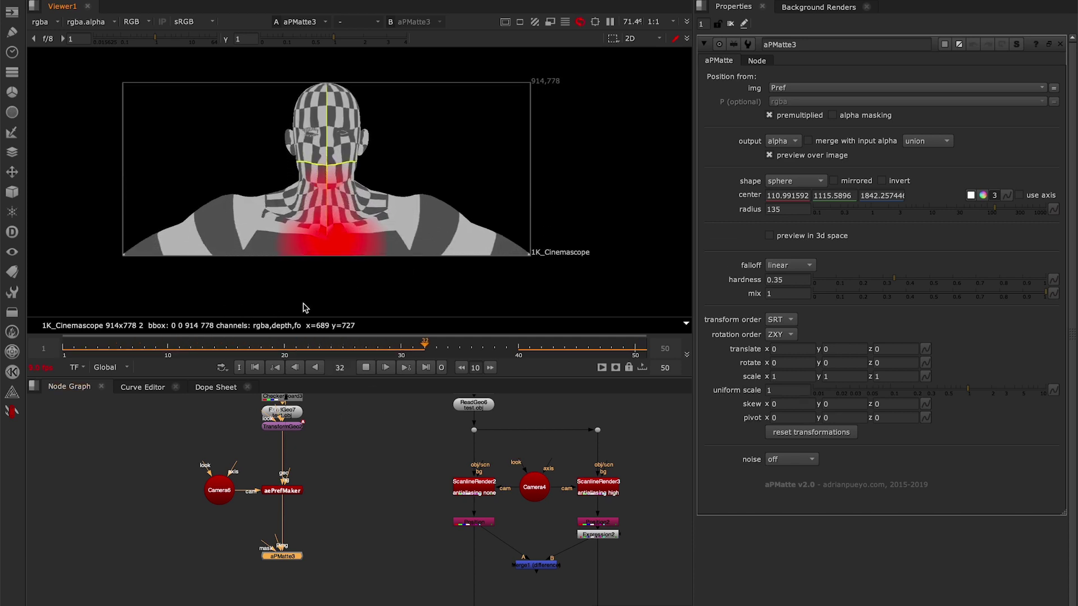
{"action": "left_click", "coordinate": [365, 368]}
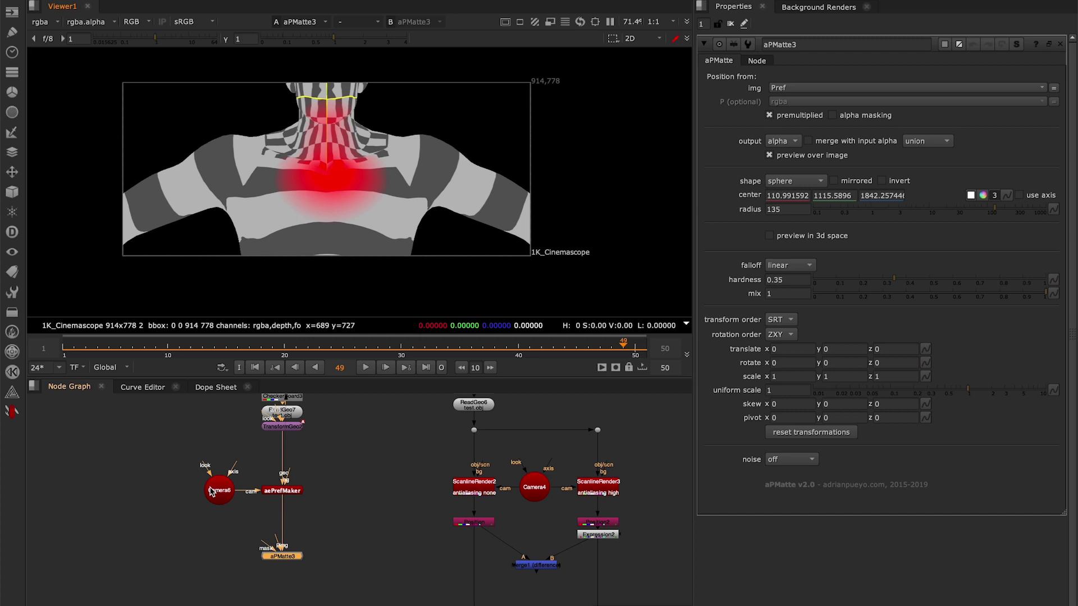
- Show ScanlineRender2 in the viewer and open the ScanlineRender2 and ScanlineRender3 settings together to compare their antialiasing
{"action": "double_click", "coordinate": [302, 488]}
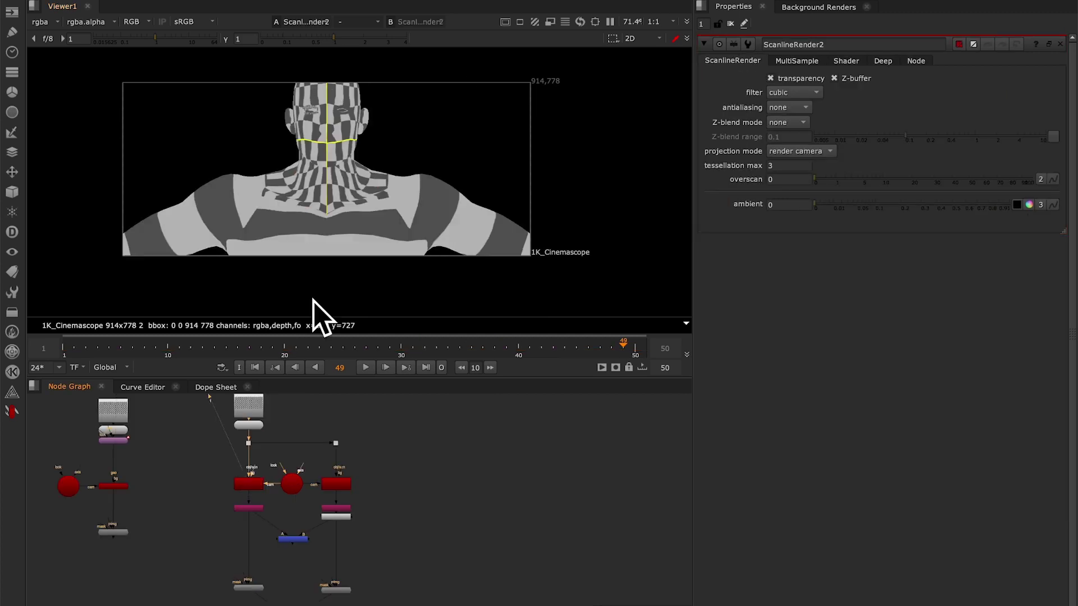
{"action": "scroll", "coordinate": [266, 487], "scroll_direction": "up", "scroll_amount": 3}
{"action": "left_click", "coordinate": [231, 474]}
{"action": "scroll", "coordinate": [247, 500], "scroll_direction": "up", "scroll_amount": 4}
{"action": "left_click", "coordinate": [251, 491]}
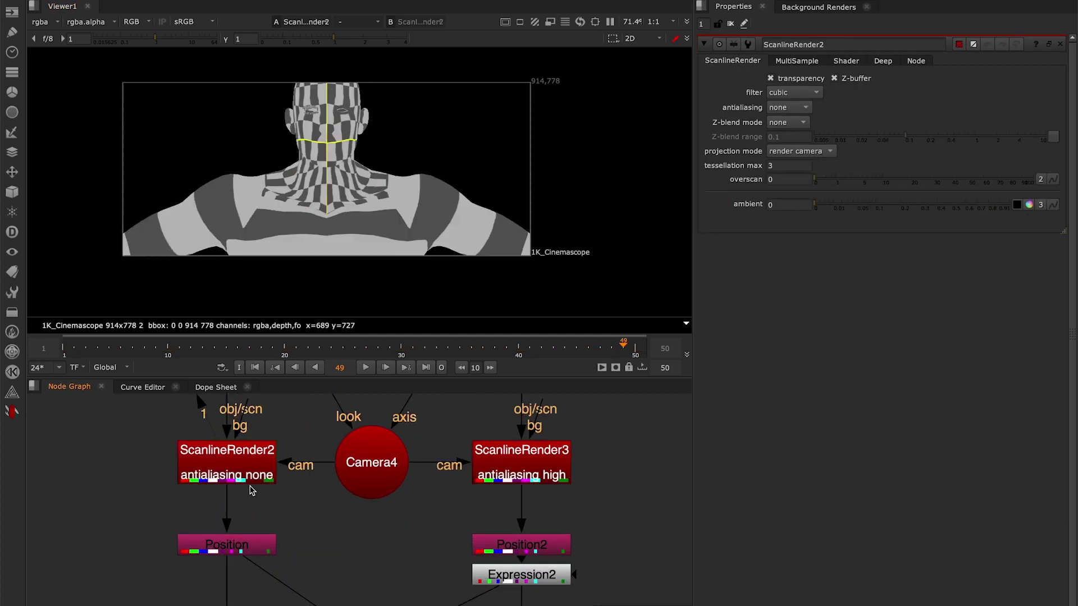
{"action": "left_click", "coordinate": [218, 486]}
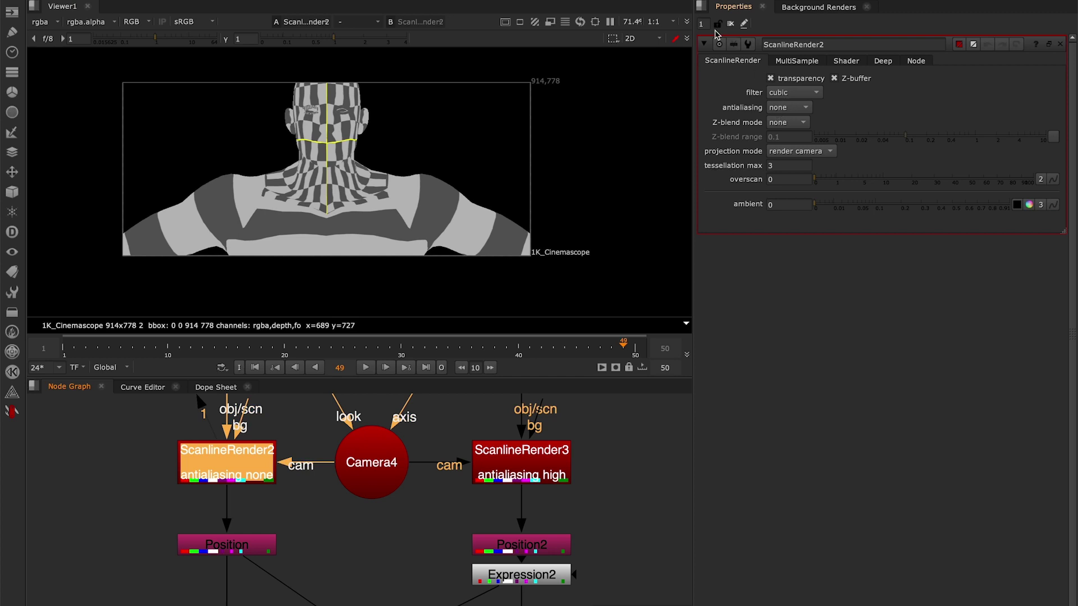
{"action": "double_click", "coordinate": [539, 474]}
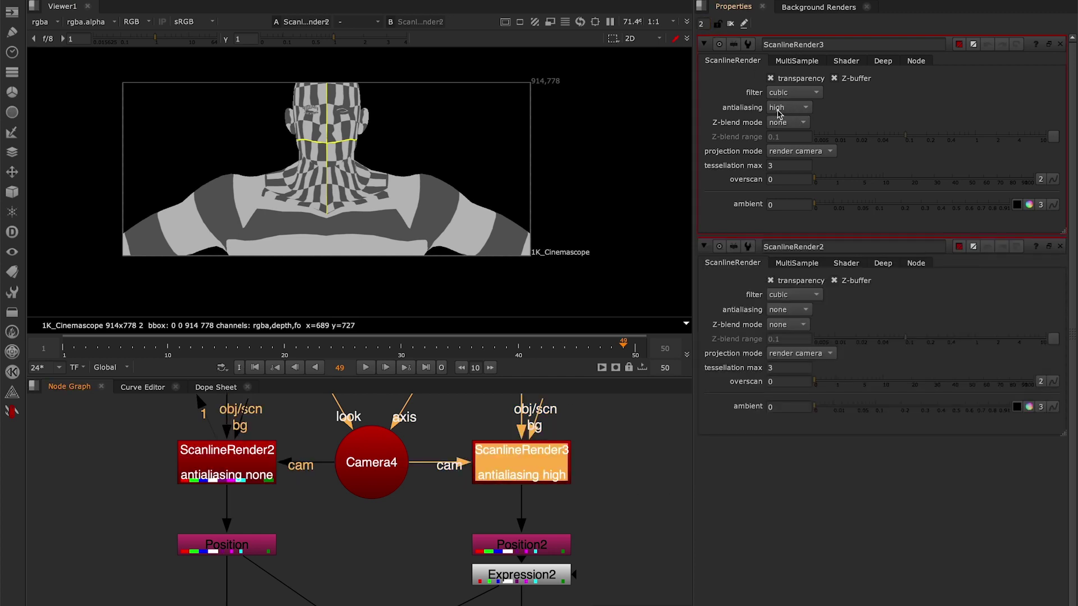
- Compare the Position and Position2 passes in the viewer, and show their Merge1 difference
{"action": "scroll", "coordinate": [483, 505], "scroll_direction": "down", "scroll_amount": 5}
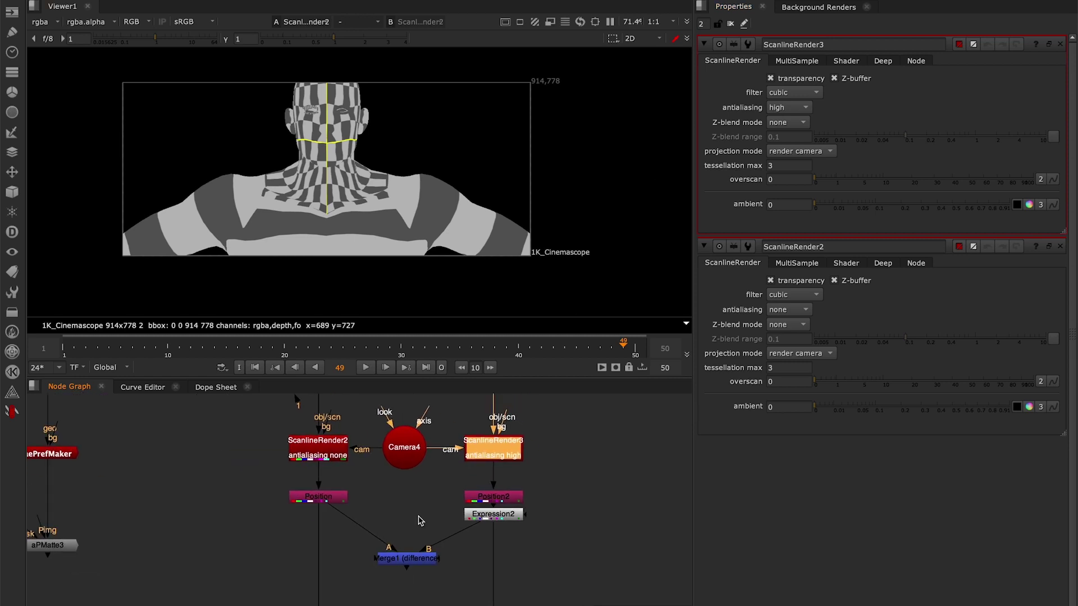
{"action": "left_click", "coordinate": [343, 499]}
{"action": "key", "text": "1"}
{"action": "left_click", "coordinate": [510, 501]}
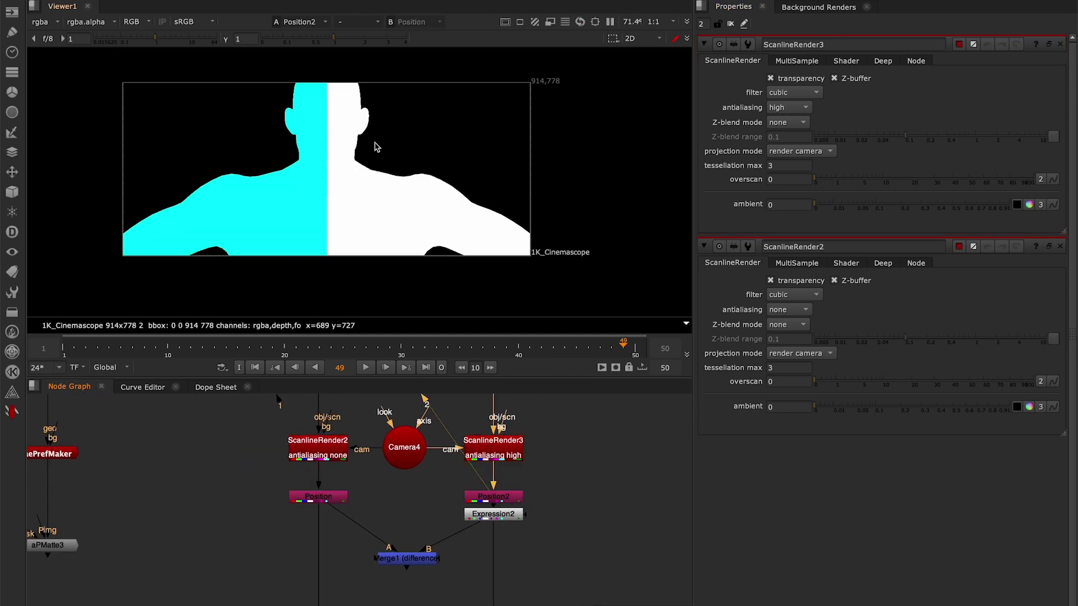
{"action": "key", "text": "2"}
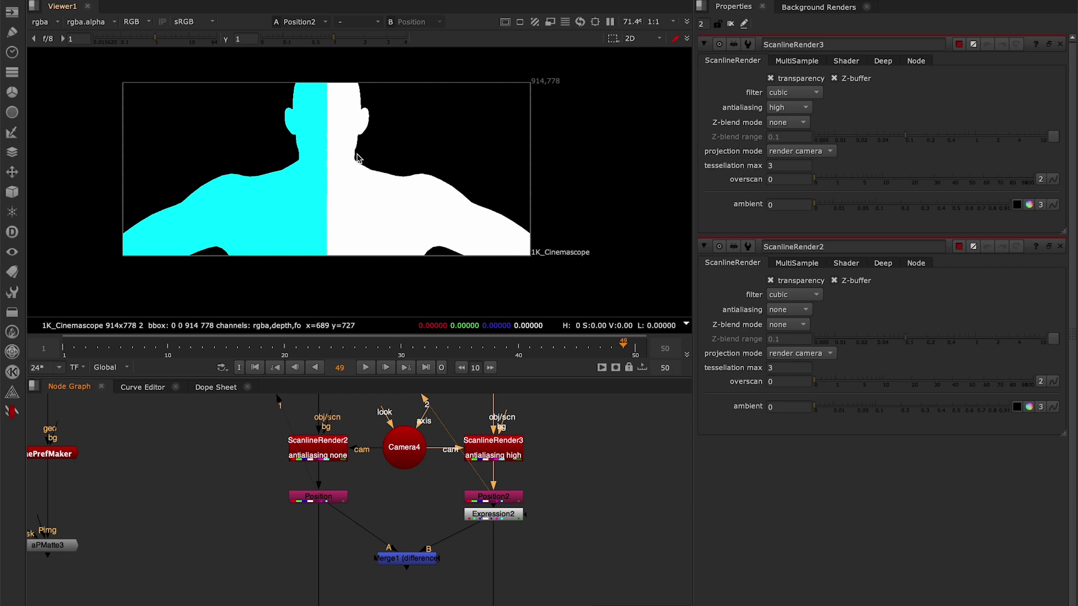
{"action": "scroll", "coordinate": [347, 153], "scroll_direction": "up", "scroll_amount": 1}
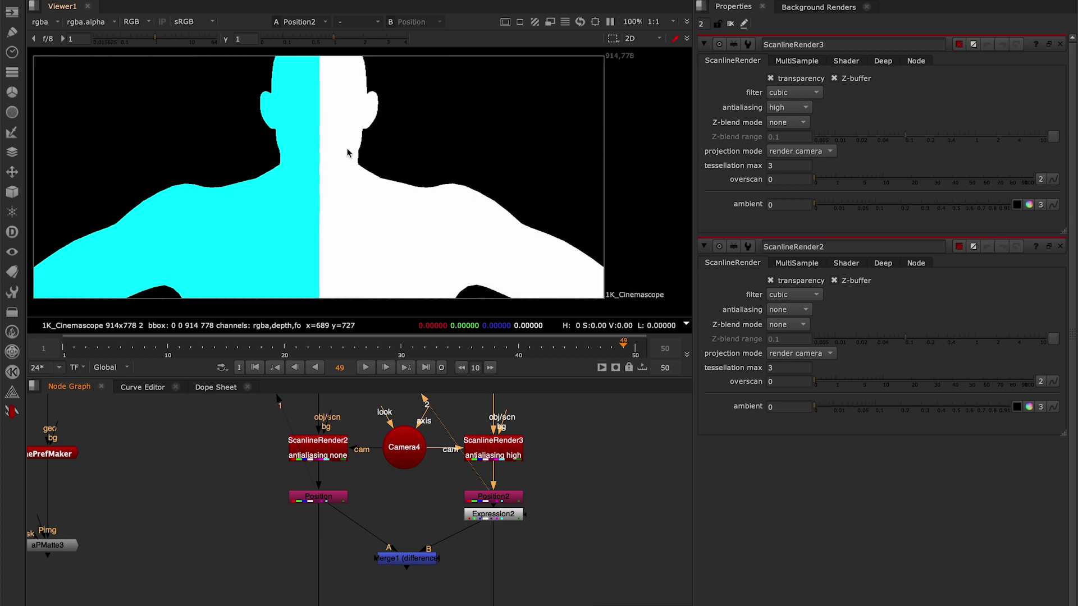
{"action": "left_click", "coordinate": [434, 563]}
{"action": "key", "text": "1"}
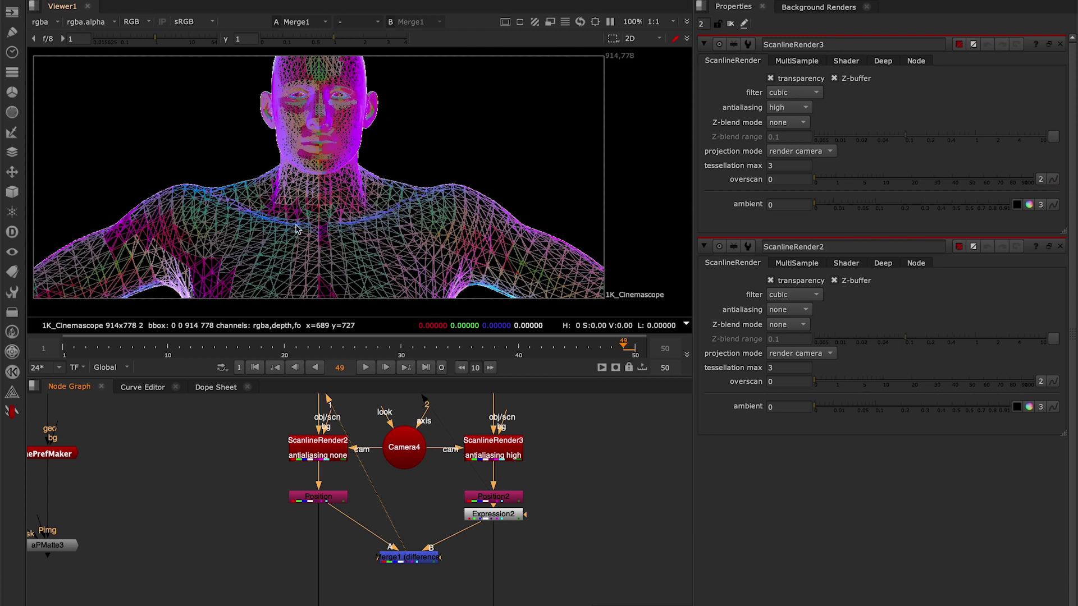
- Try ScanlineRender3 with antialiasing set to none against the Merge1 difference, and restore it to high
{"action": "left_click", "coordinate": [505, 460]}
{"action": "left_click", "coordinate": [789, 107]}
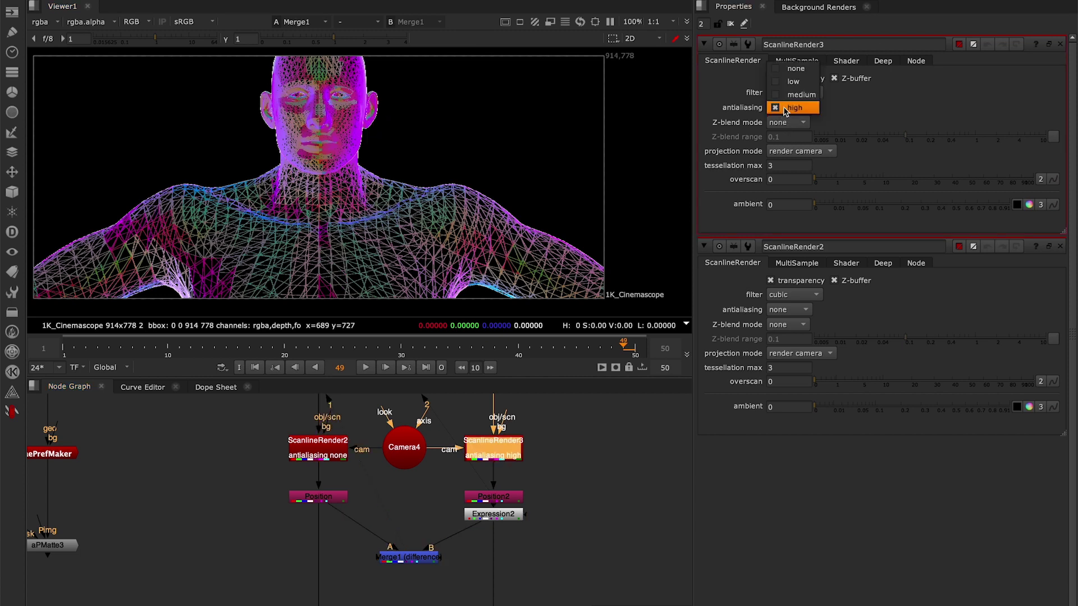
{"action": "left_click", "coordinate": [780, 68]}
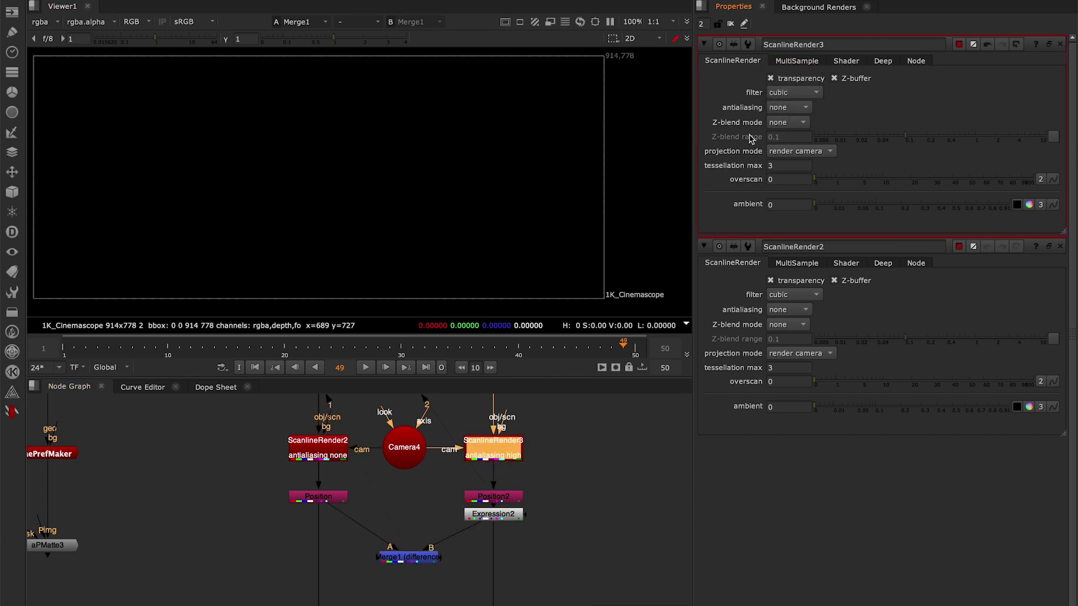
{"action": "left_click", "coordinate": [785, 96]}
{"action": "left_click", "coordinate": [702, 89]}
{"action": "left_click", "coordinate": [786, 106]}
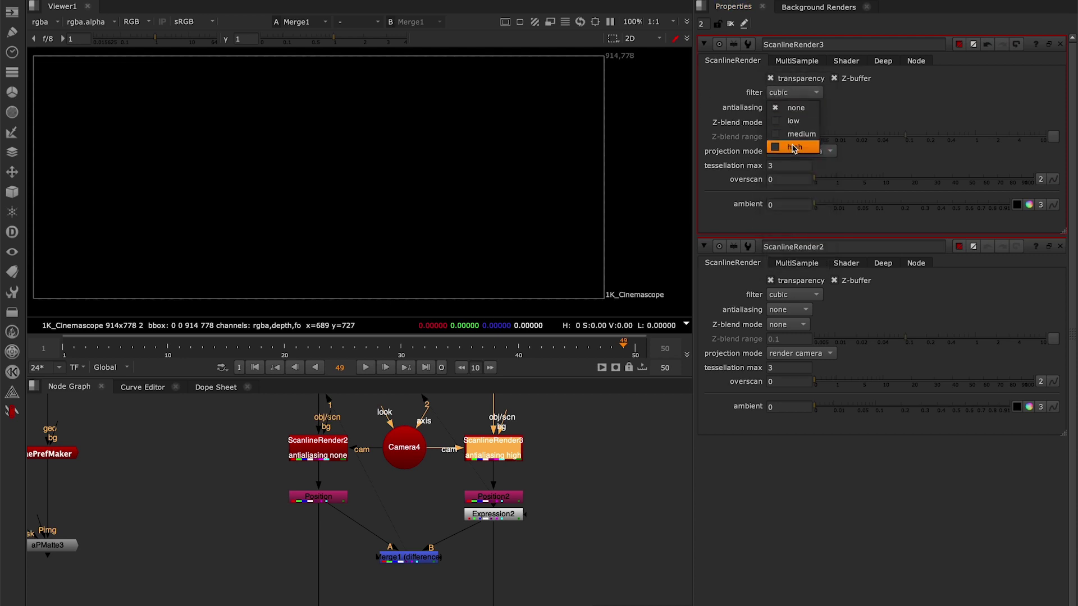
{"action": "left_click", "coordinate": [793, 148]}
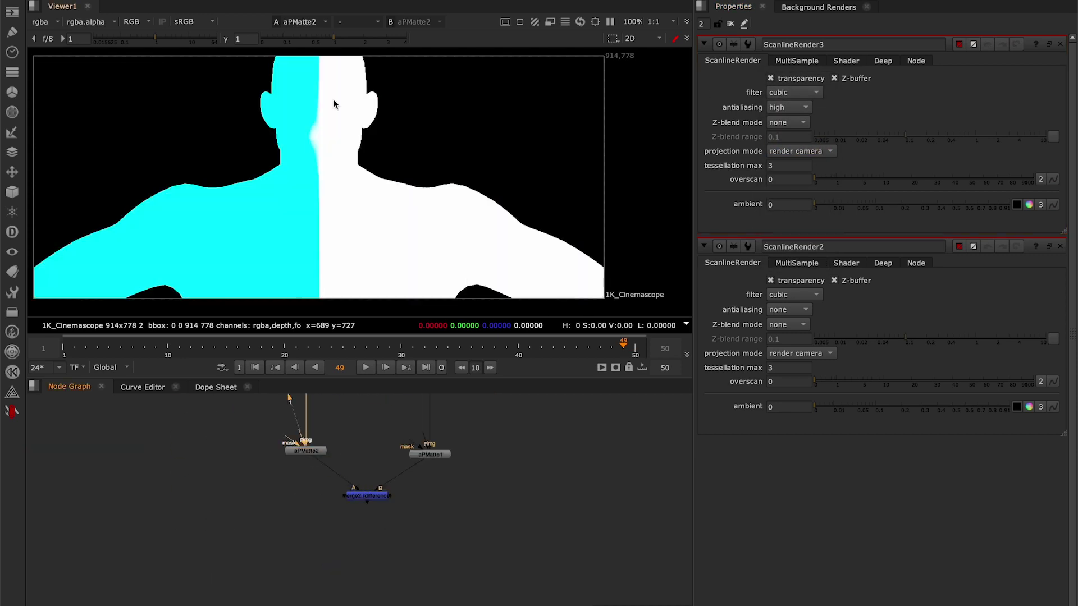
- Show the alpha of aPMatte2 and aPMatte1 and alternate between the two mattes in the viewer
{"action": "key", "text": "a"}
{"action": "left_click", "coordinate": [447, 452]}
{"action": "key", "text": "2"}
{"action": "left_click", "coordinate": [450, 508]}
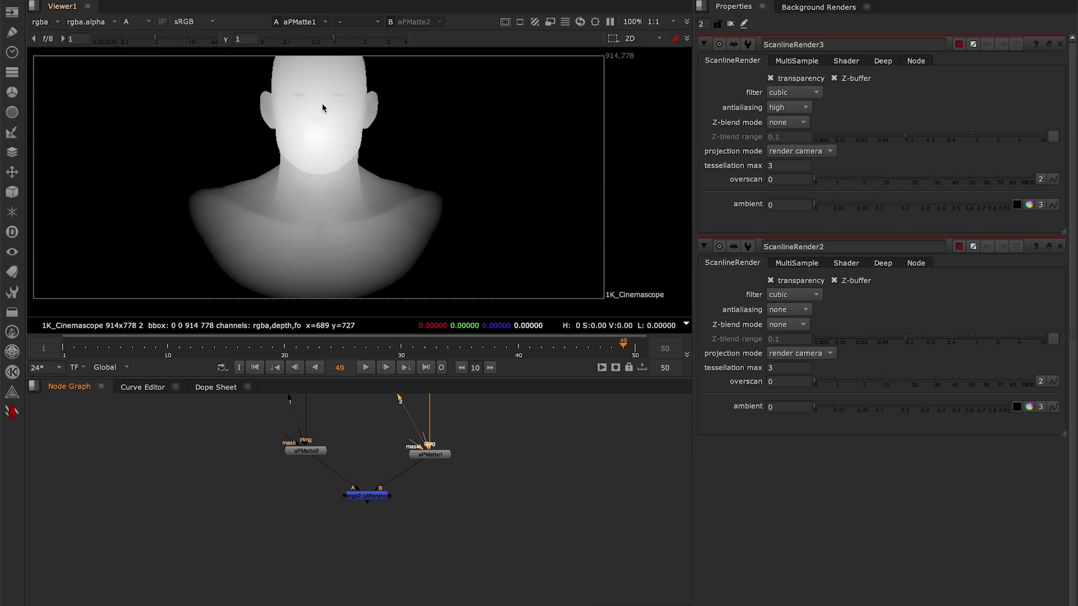
{"action": "key", "text": "1"}
{"action": "key", "text": "2"}
{"action": "key", "text": "1"}
{"action": "key", "text": "2"}
- Compare the edge pixels of aPMatte2 and aPMatte1 close up beside the neck, and fit the full image again
{"action": "scroll", "coordinate": [409, 152], "scroll_direction": "up", "scroll_amount": 8}
{"action": "key", "text": "1"}
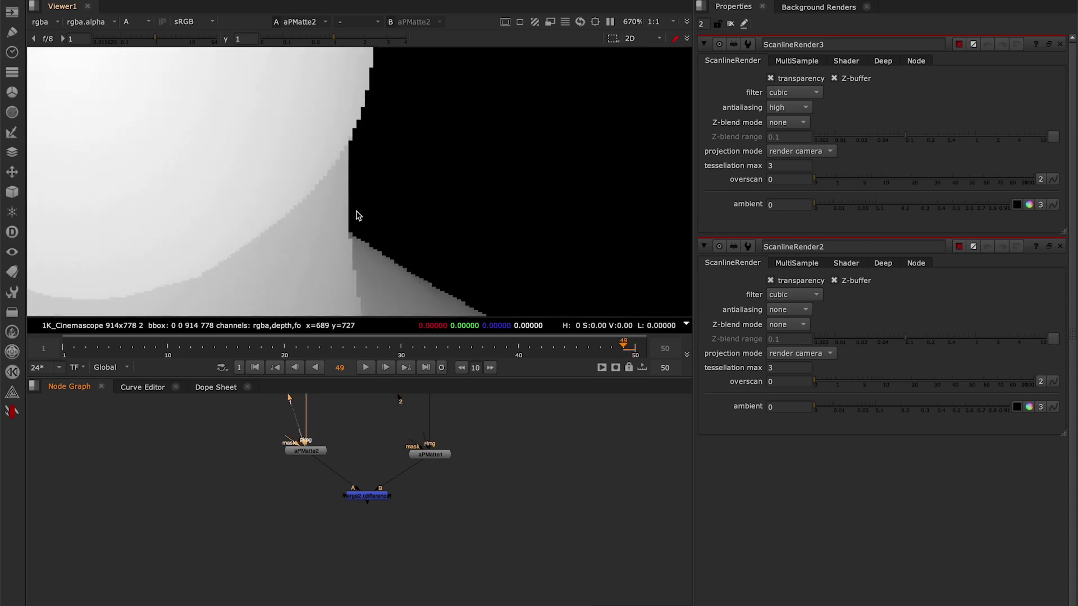
{"action": "key", "text": "2"}
{"action": "key", "text": "1"}
{"action": "key", "text": "2"}
{"action": "key", "text": "1"}
{"action": "key", "text": "f"}
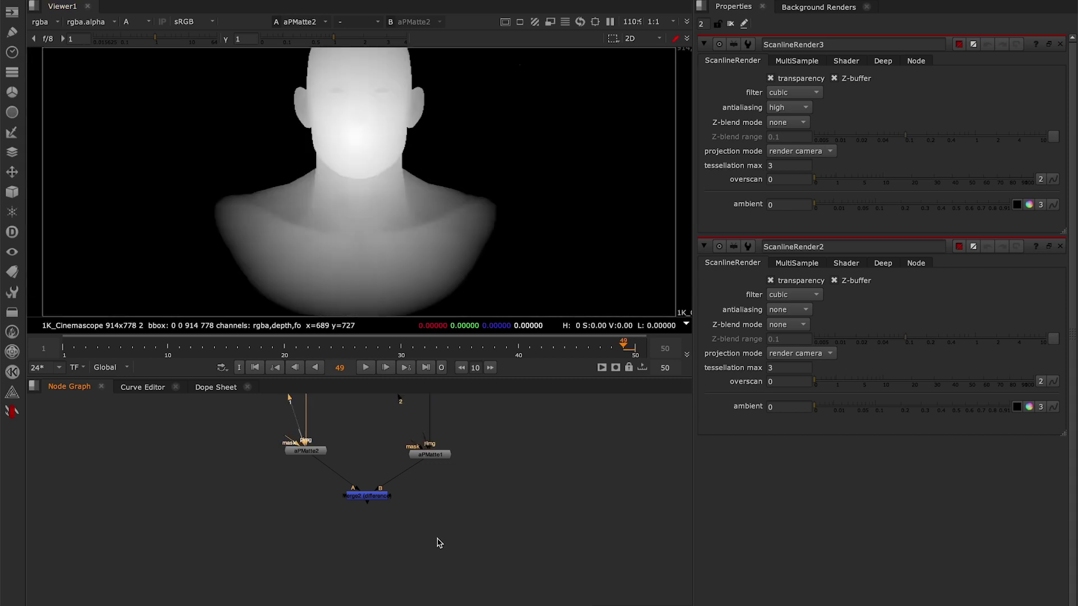
- Show the Merge2 difference of the two mattes and raise the viewer gamma to 4
{"action": "left_click", "coordinate": [370, 499]}
{"action": "key", "text": "1"}
{"action": "left_click_drag", "start_coordinate": [370, 37], "coordinate": [502, 44]}
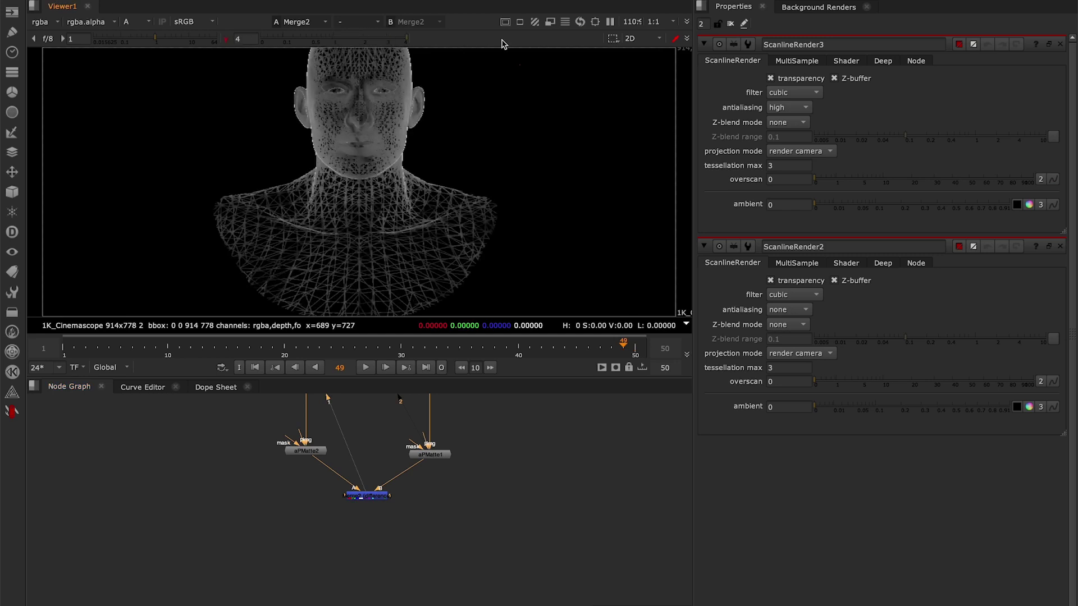